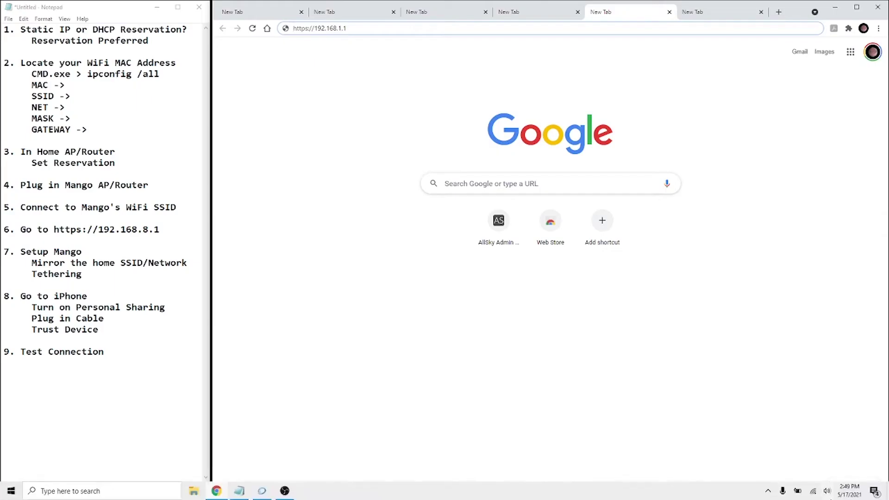
Connect the PC to the PatriotAstro Wi-Fi with its security key and allow discoverability.
left_click(814, 491)
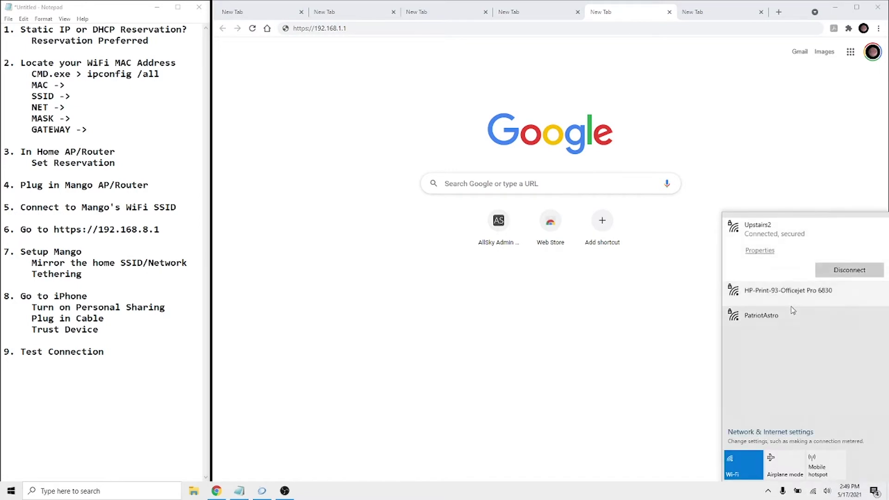
left_click(758, 323)
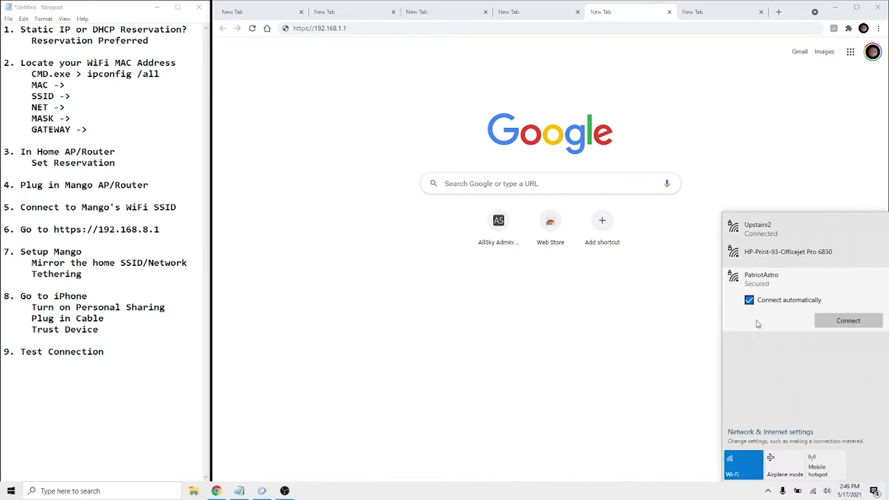
left_click(840, 326)
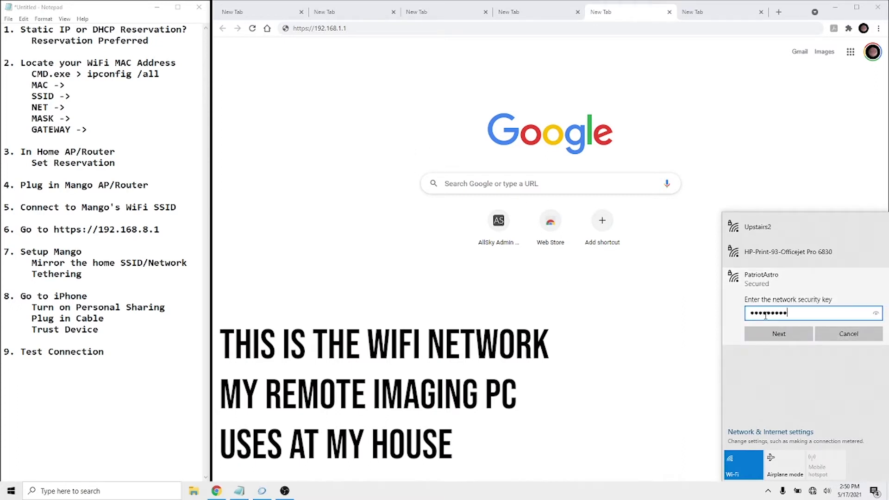
left_click(775, 333)
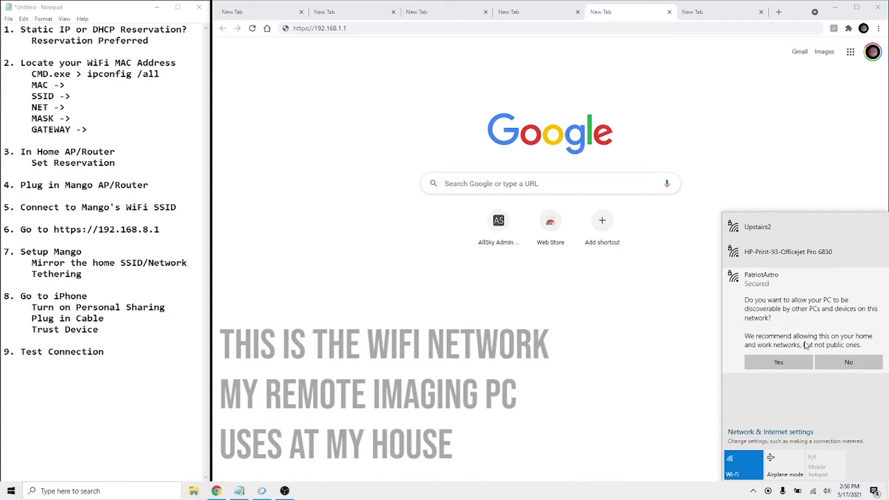
left_click(783, 363)
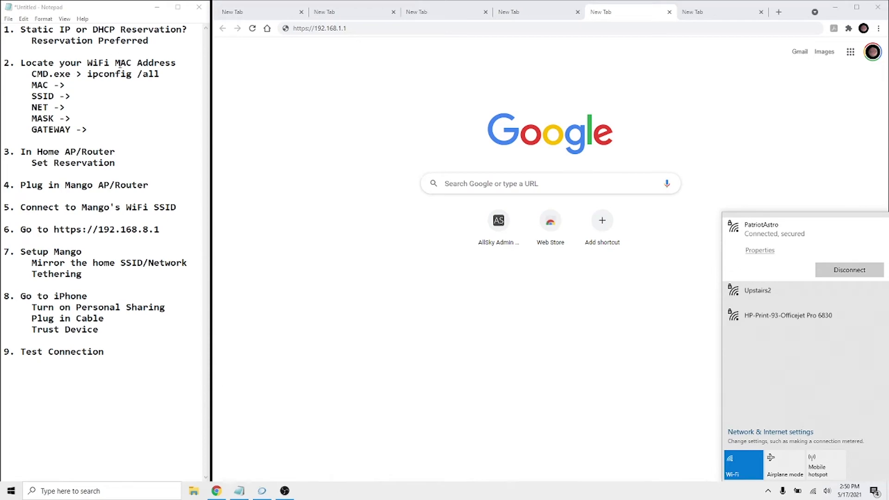
Open Command Prompt and run ipconfig /all to list the adapter details.
left_click(74, 487)
type("c")
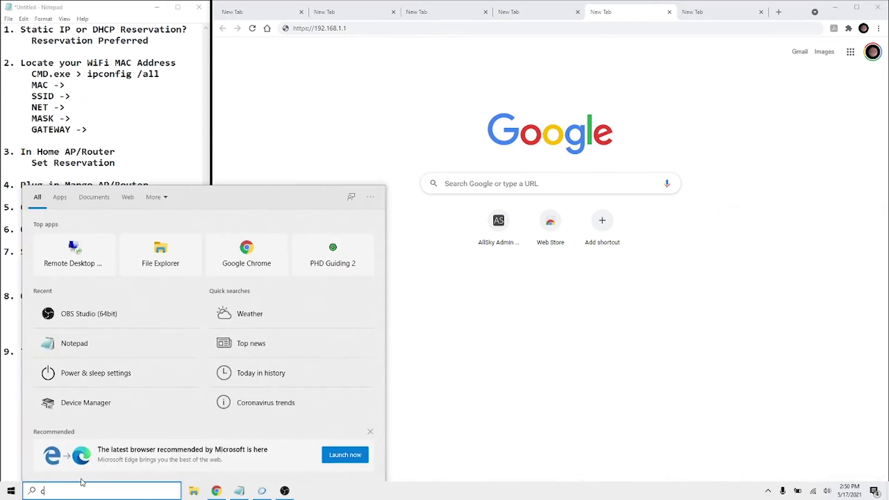
type("md")
left_click(35, 223)
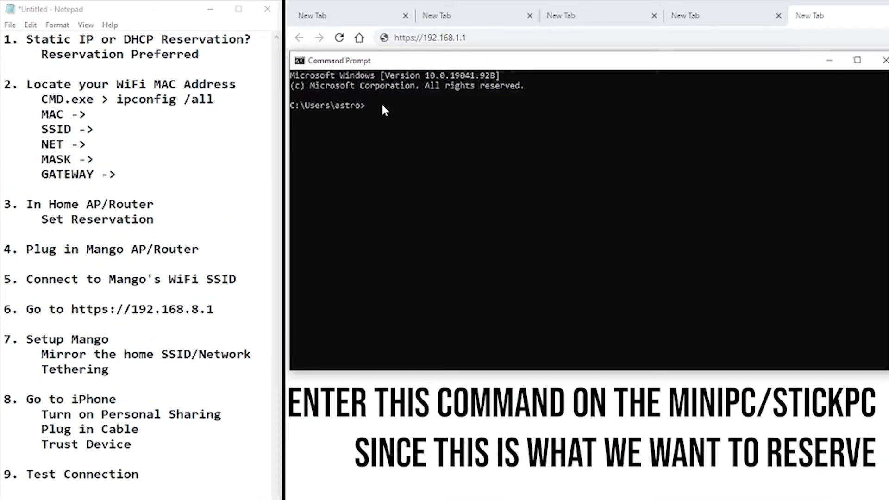
type("ipconfig /all")
key("Return")
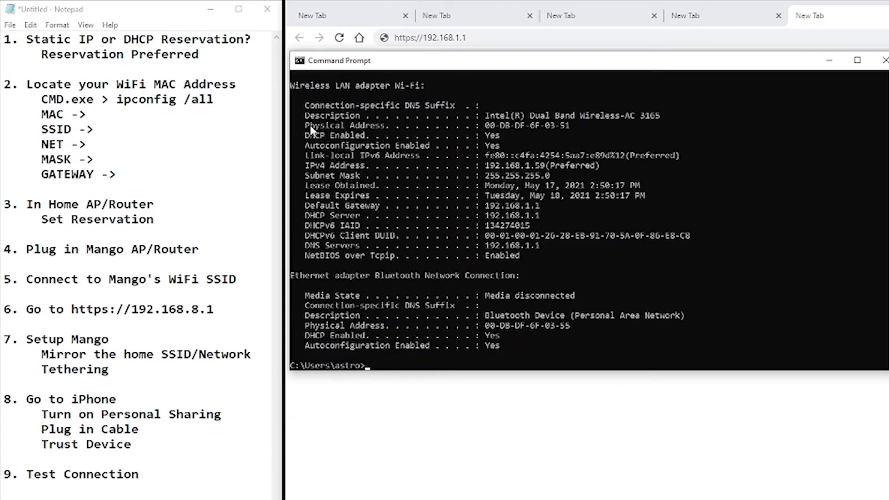
Paste MAC 00-DB-DF-6F-03-51 into the checklist and fill SSID as PatriotAstro.
left_click_drag(406, 128, 541, 126)
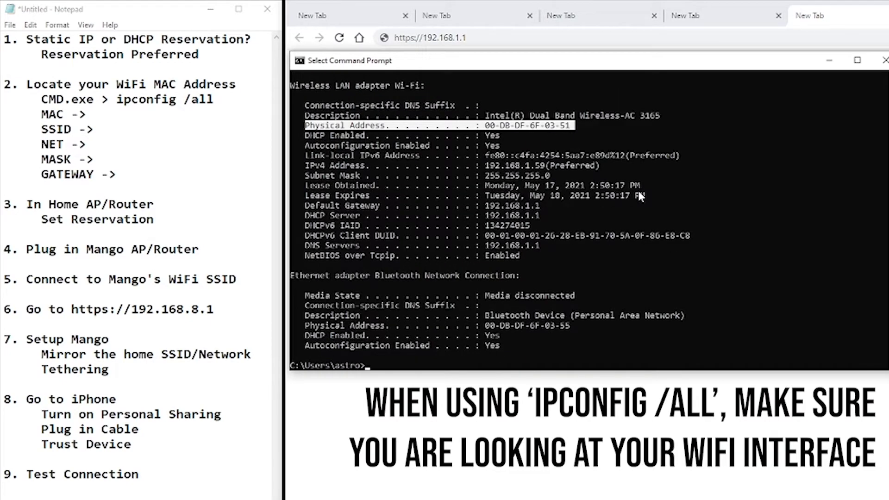
left_click_drag(484, 124, 570, 126)
key("ctrl+c")
left_click(104, 116)
right_click(104, 119)
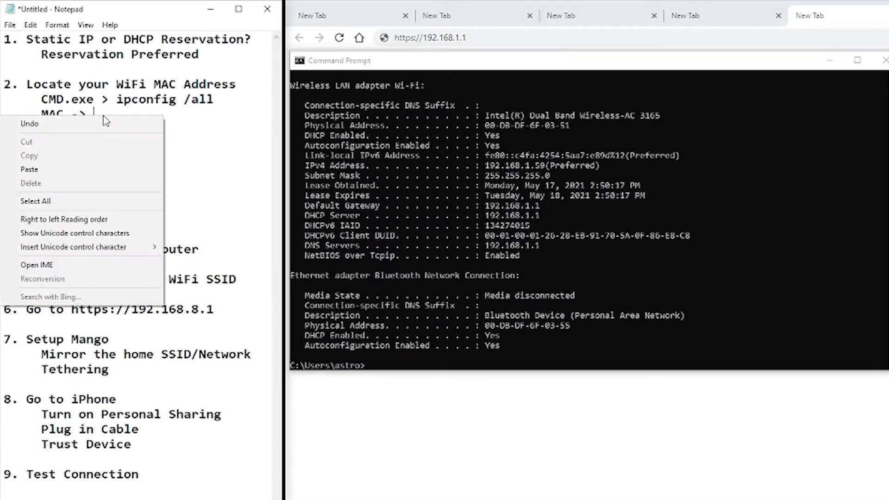
left_click(30, 169)
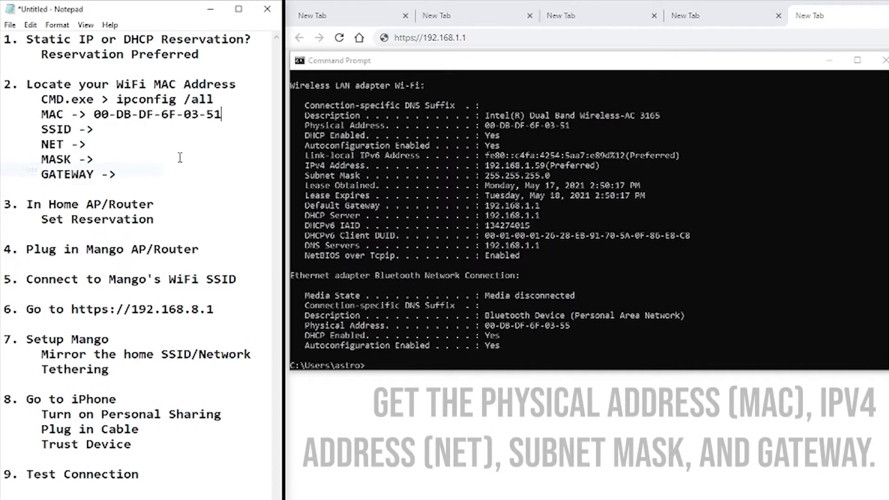
left_click(105, 129)
type("Patriot")
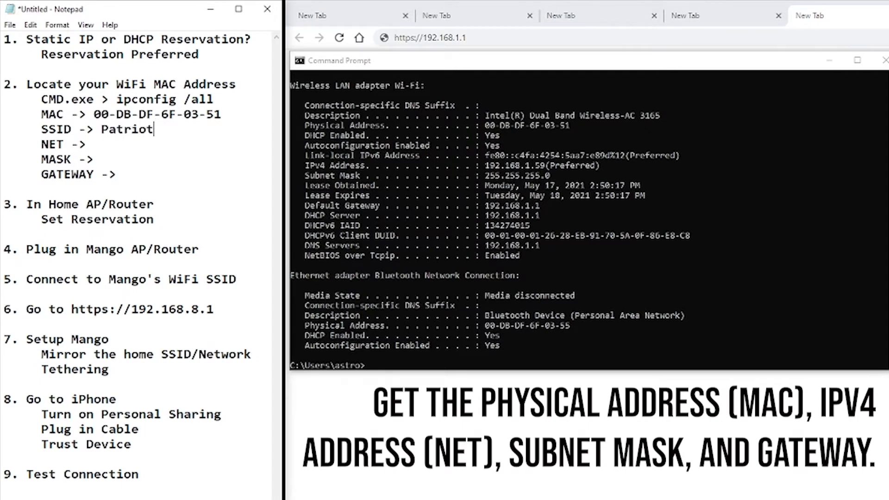
type("Astro")
Record the IPv4 address 192.168.1.59 on the checklist's NET line.
key("alt+Tab")
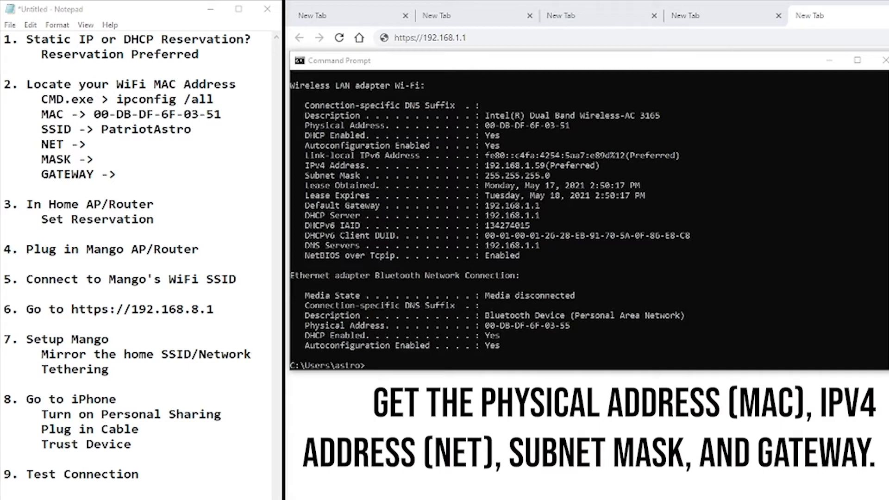
left_click(120, 145)
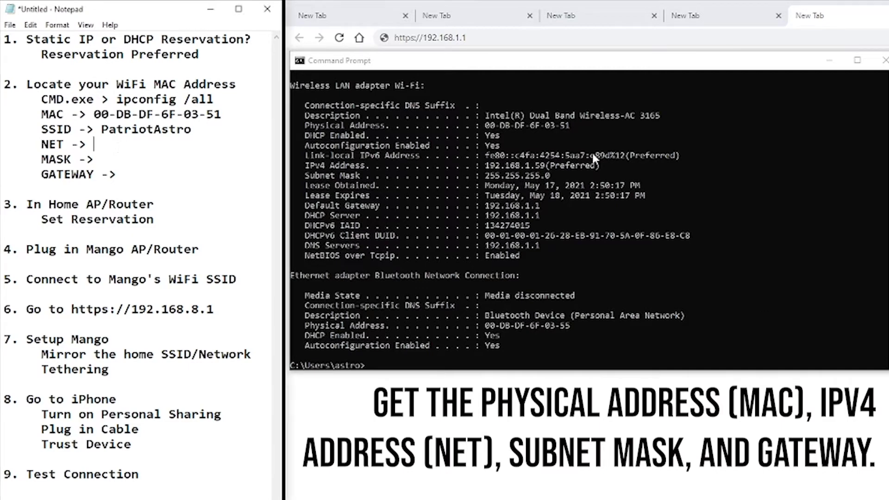
left_click(306, 168)
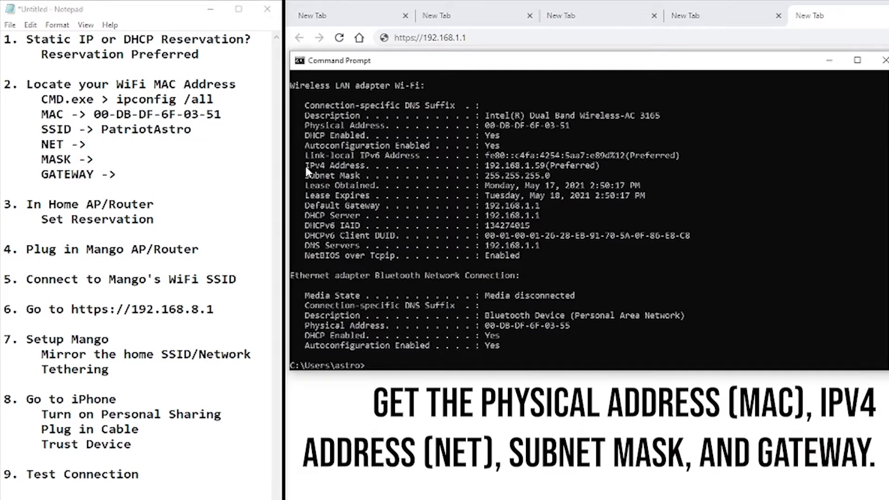
left_click_drag(305, 166, 545, 170)
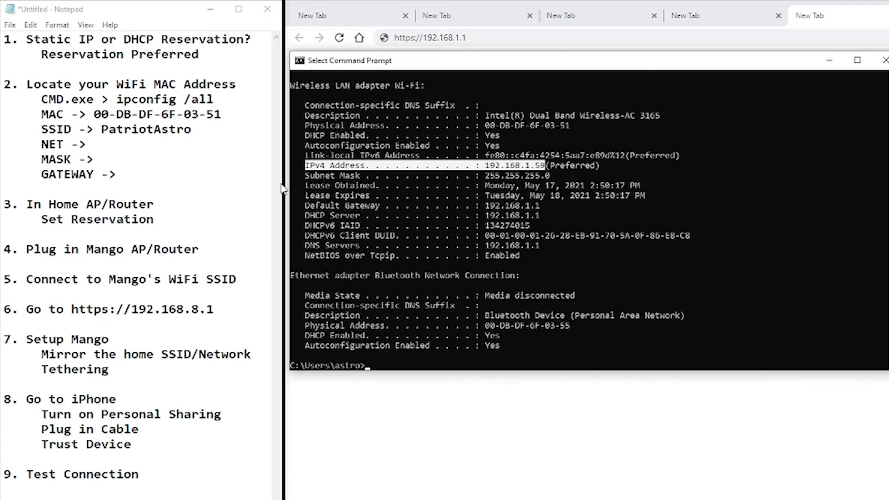
left_click(114, 144)
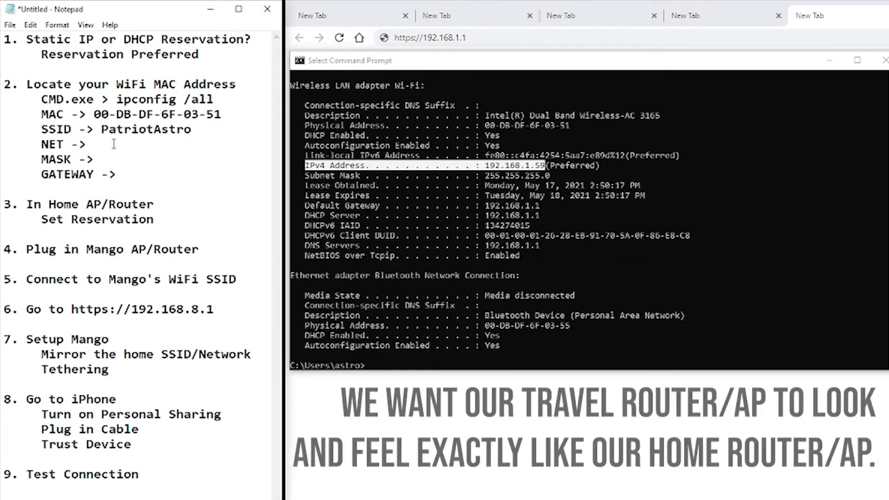
type("192.")
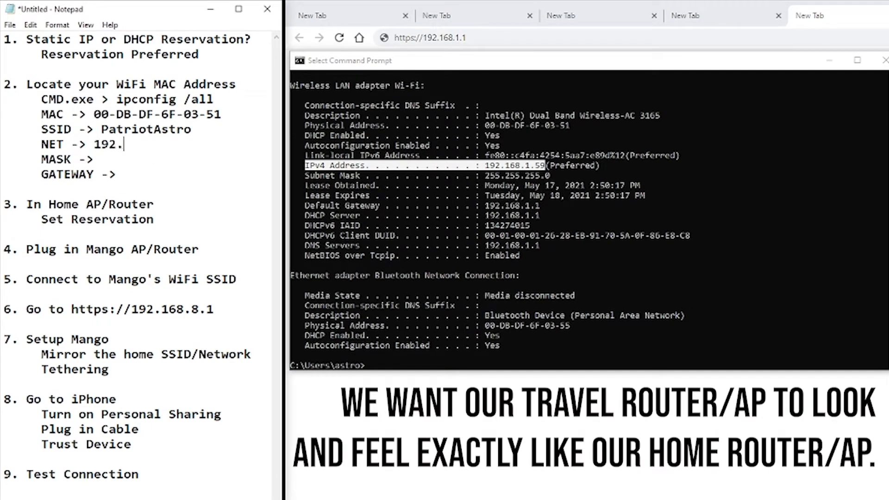
type("168.1.59")
Record MASK 255.255.255.0 and GATEWAY 192.168.1.1 in the checklist.
left_click(310, 178)
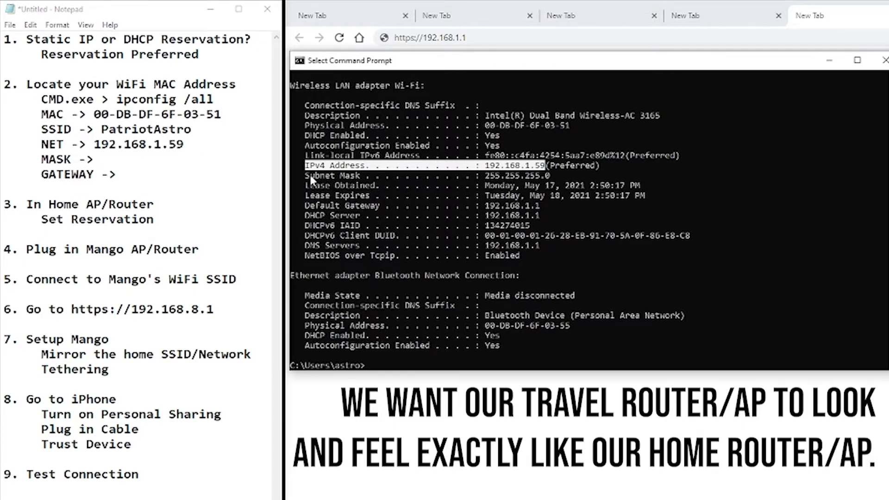
left_click_drag(305, 176, 550, 178)
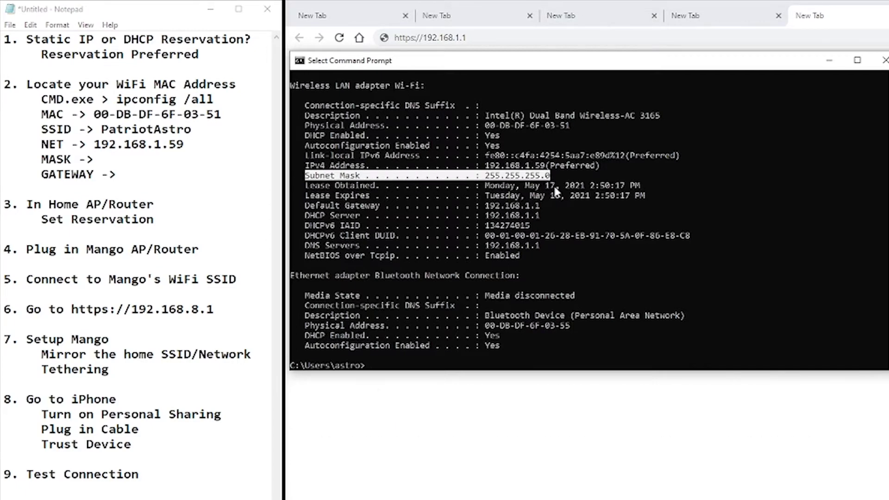
left_click(104, 159)
type("255.")
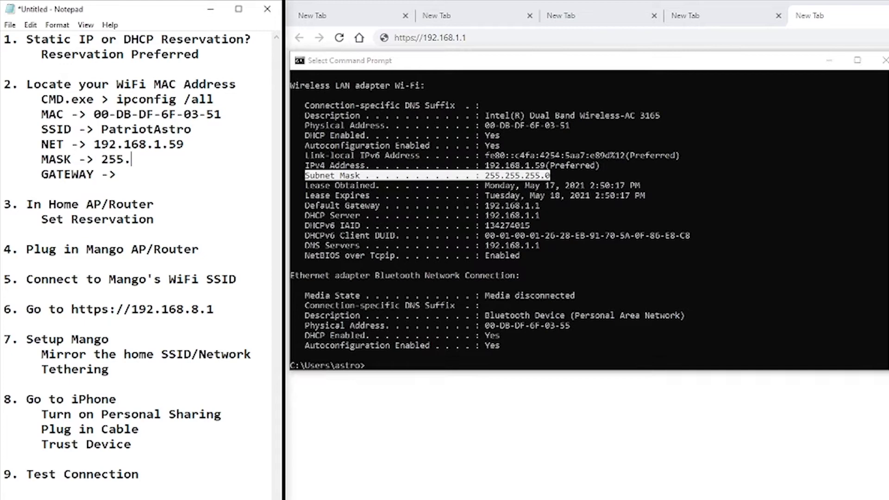
type("255.255.0")
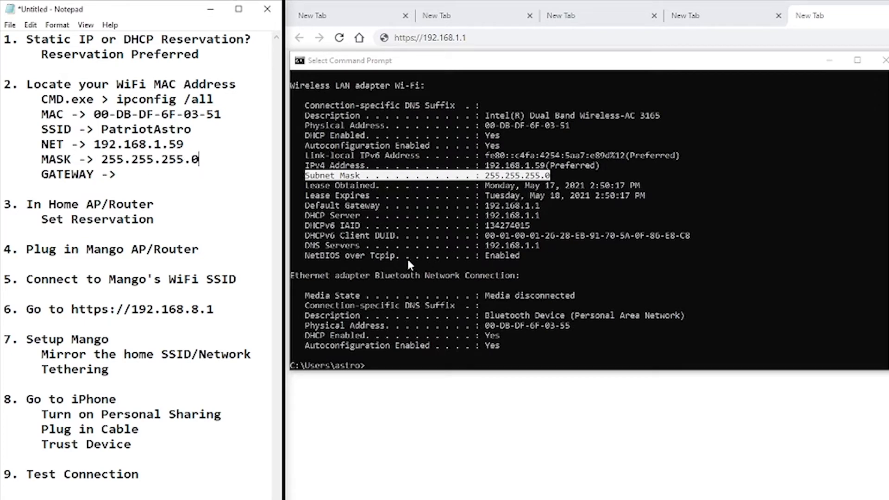
left_click(305, 204)
left_click_drag(305, 205, 539, 207)
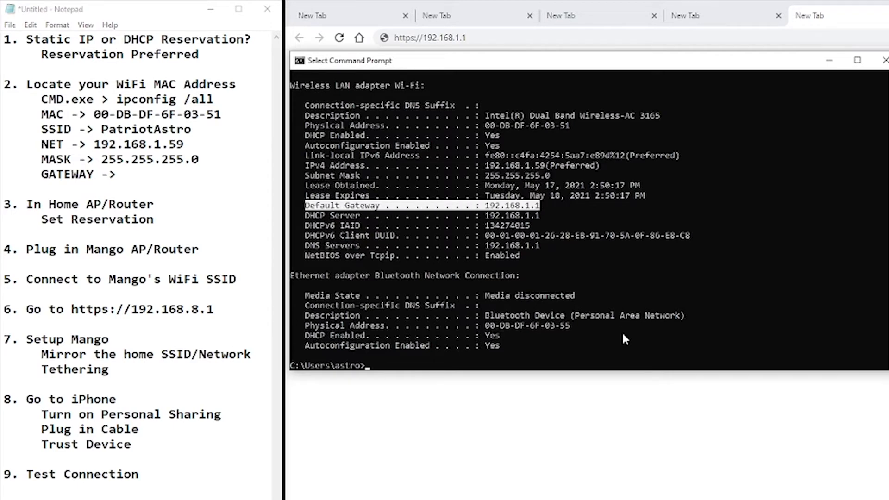
left_click(128, 174)
type("192.168.1.1")
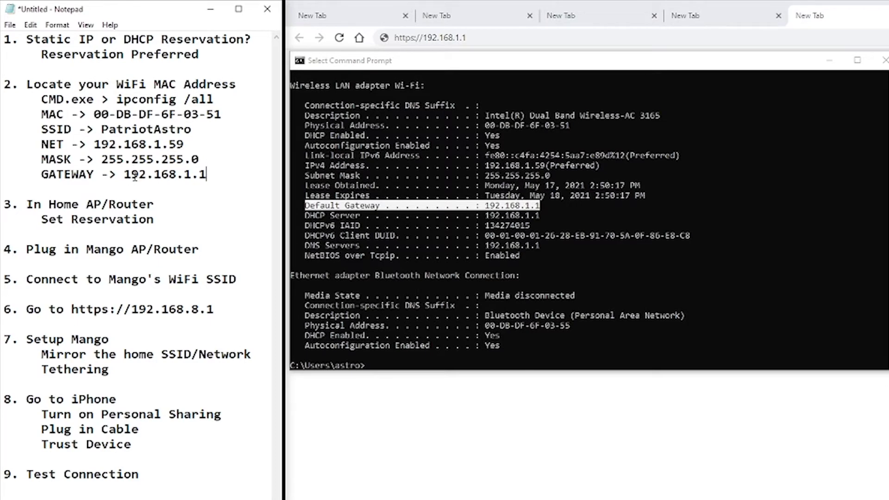
Sign in to the Orbi admin at 192.168.1.1 as admin and expand Advanced > Setup.
left_click(829, 60)
left_click(440, 38)
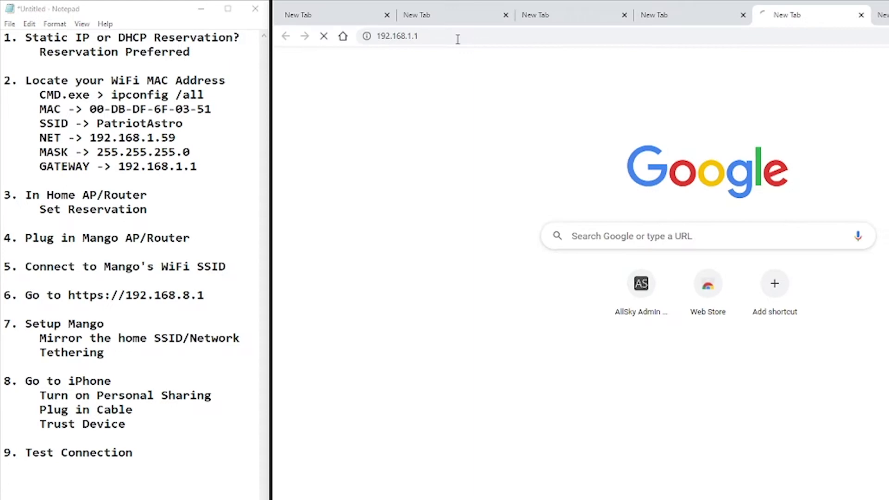
key("Return")
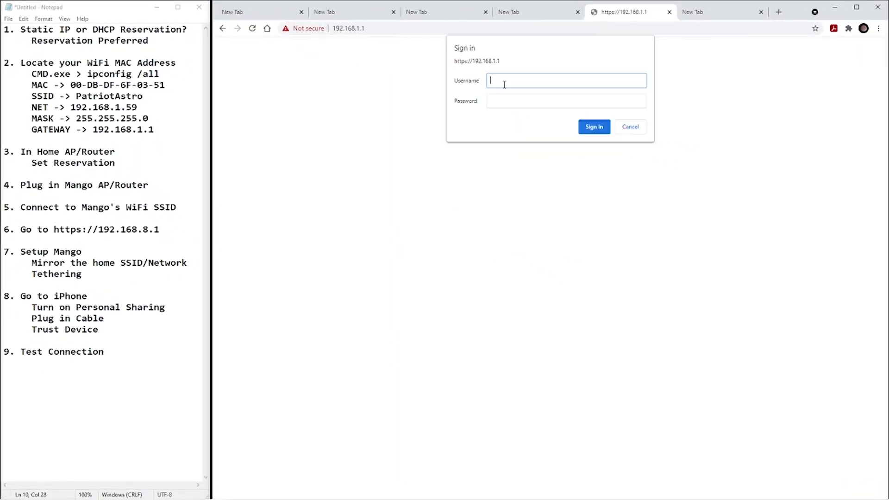
type("admin")
key("Tab")
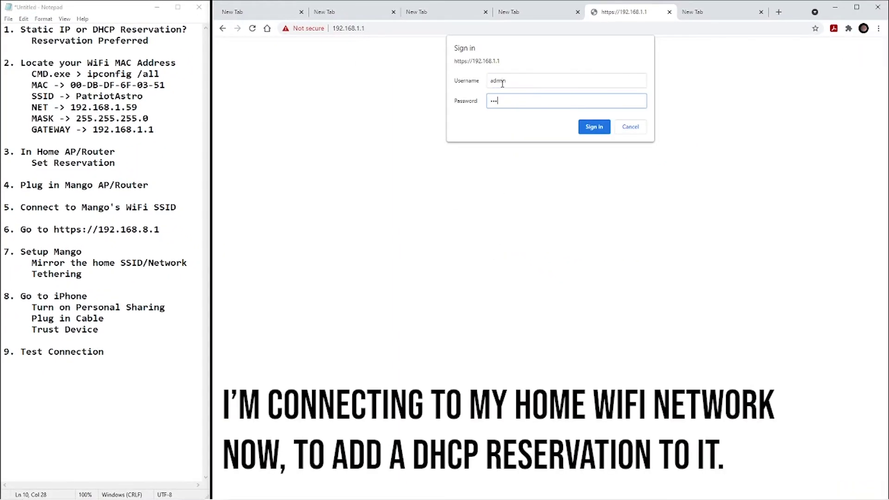
key("Return")
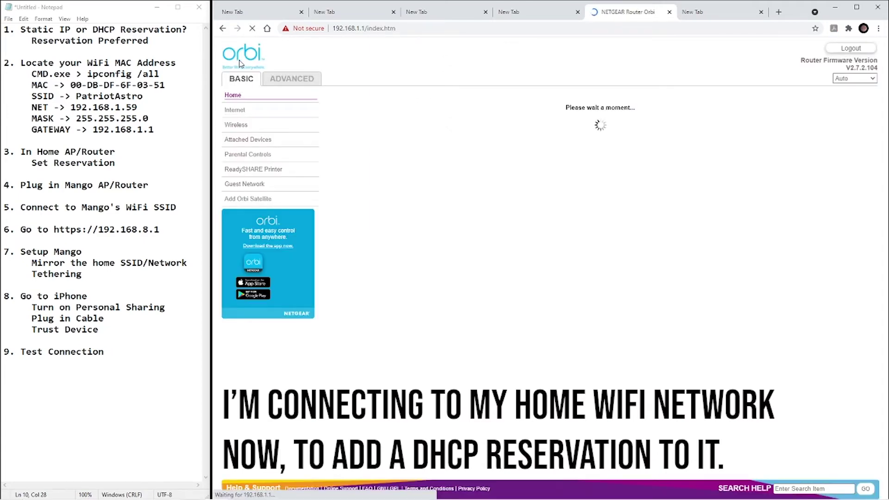
left_click(286, 82)
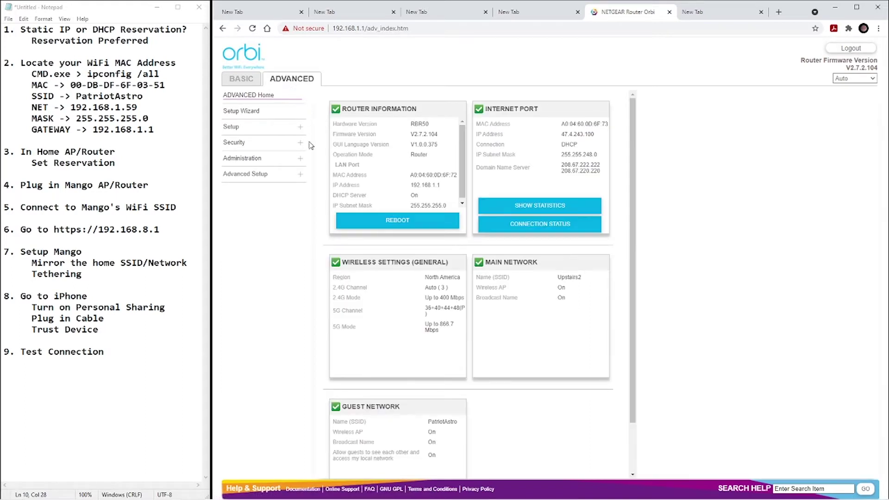
left_click(236, 130)
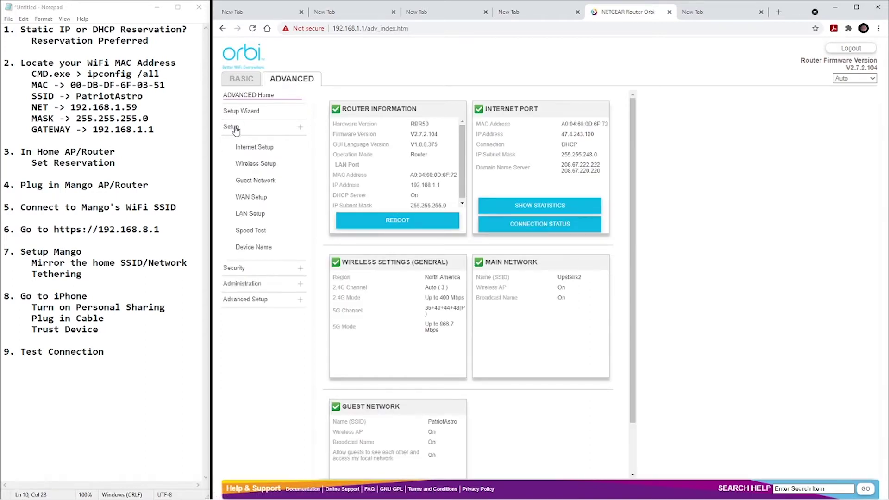
In LAN Setup, add a new address reservation and pick ASTRO-PC at 192.168.1.59.
left_click(248, 214)
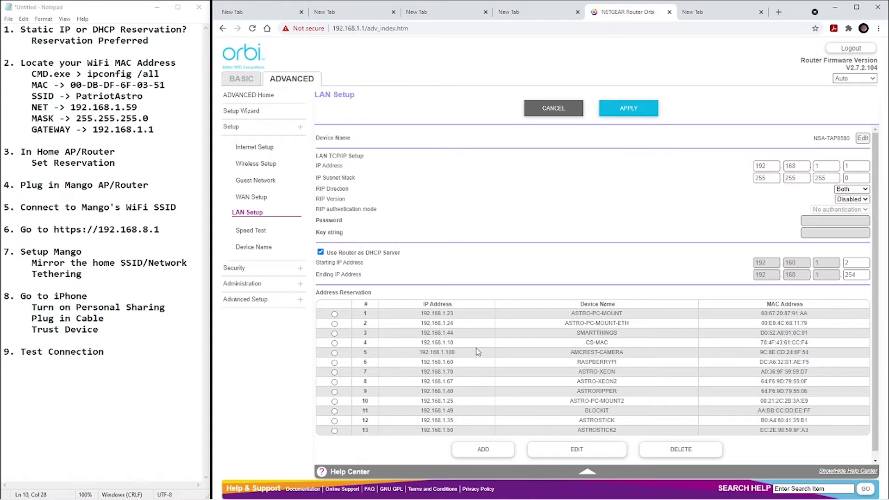
scroll(480, 351, "down", 1)
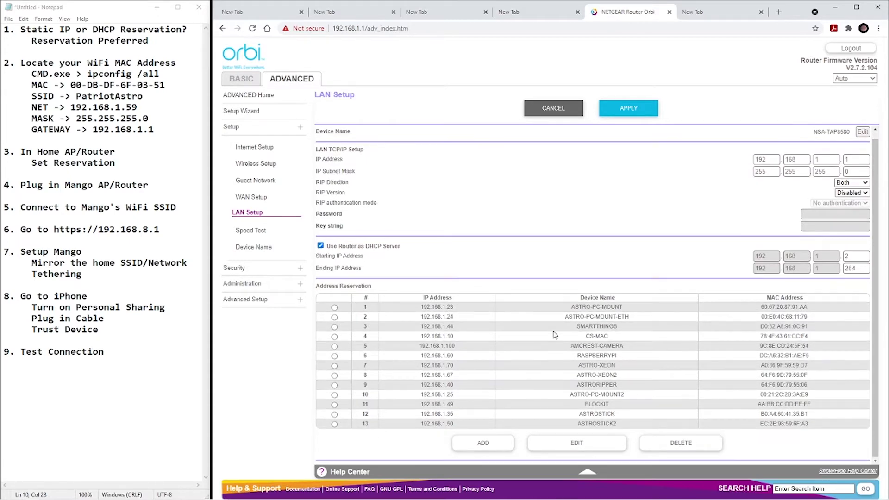
scroll(556, 335, "up", 1)
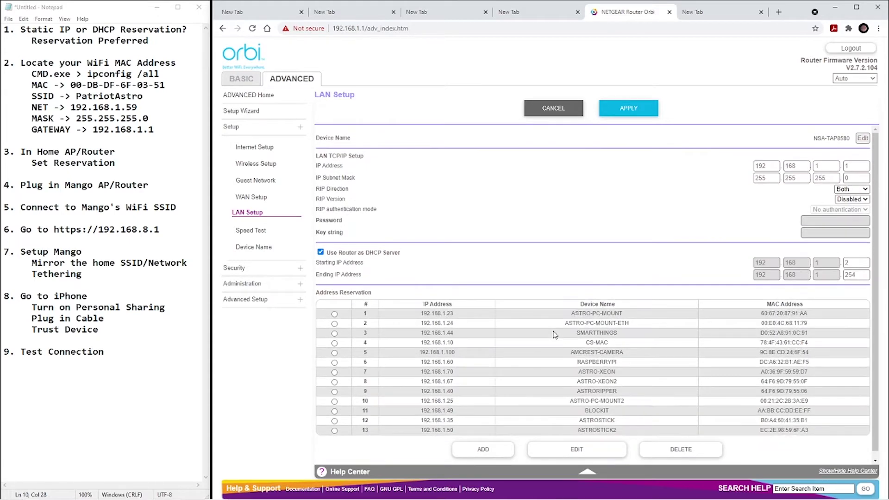
left_click(481, 451)
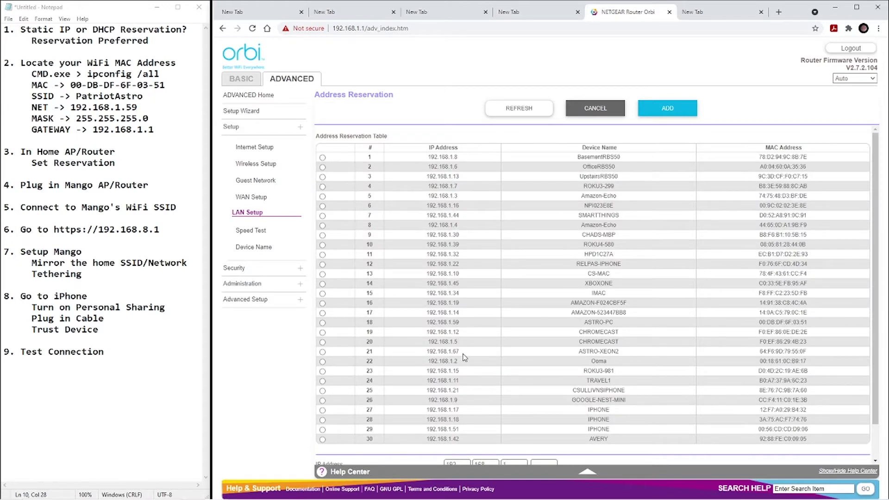
scroll(464, 358, "down", 1)
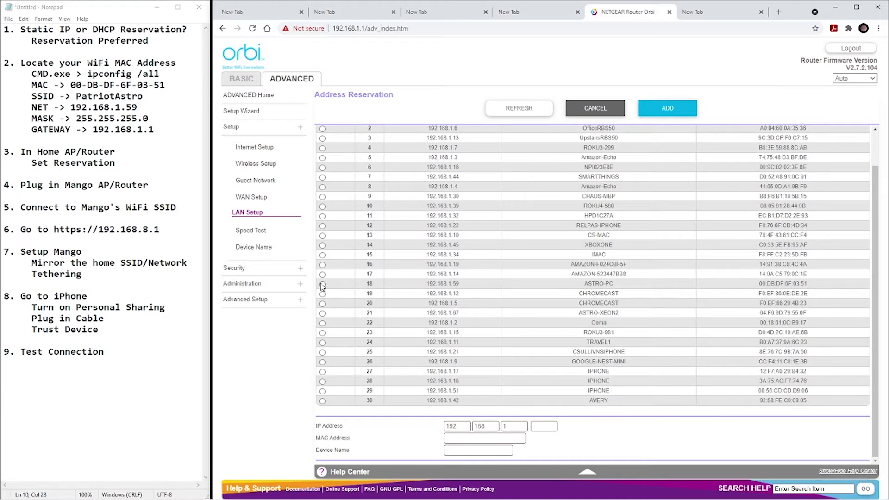
left_click(322, 284)
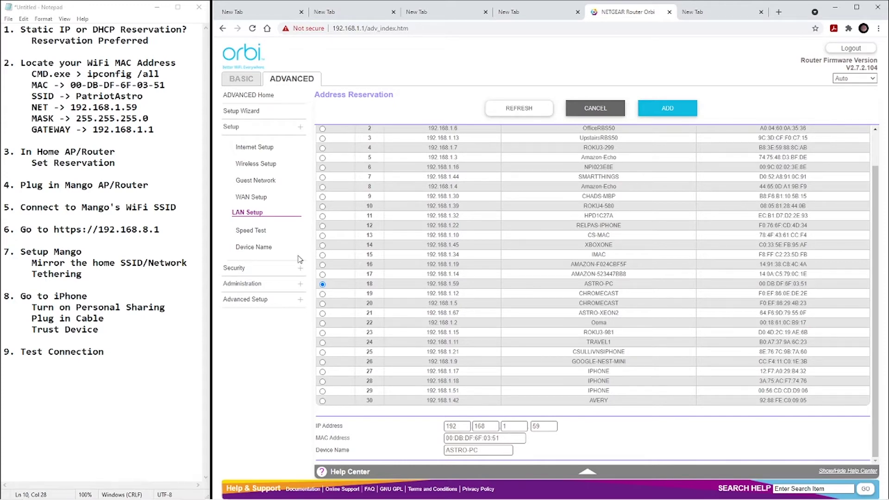
Verify MAC 00:DB:DF:6F:03:51 against the notes and save the reservation as entry 14.
left_click(81, 85)
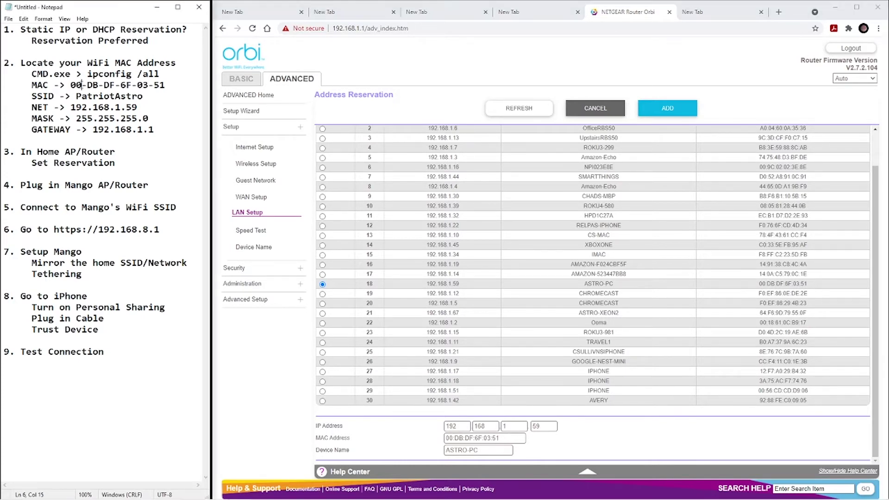
key("shift+Right")
left_click(454, 438)
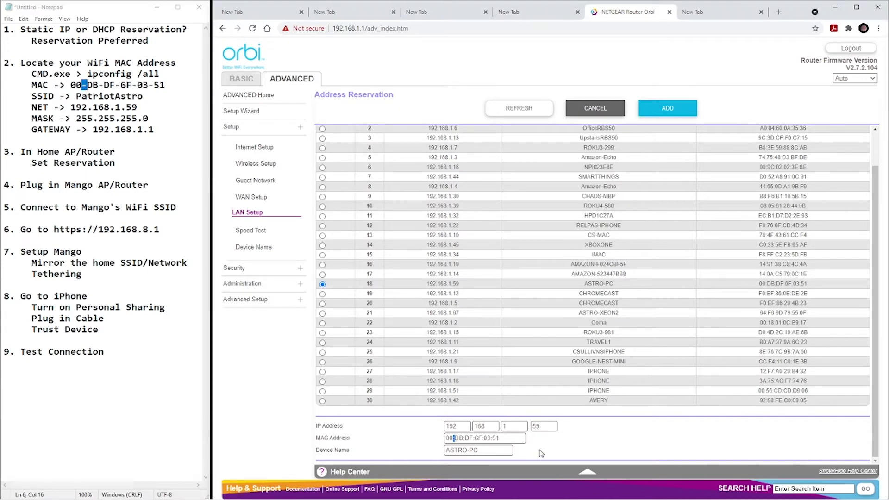
left_click(668, 111)
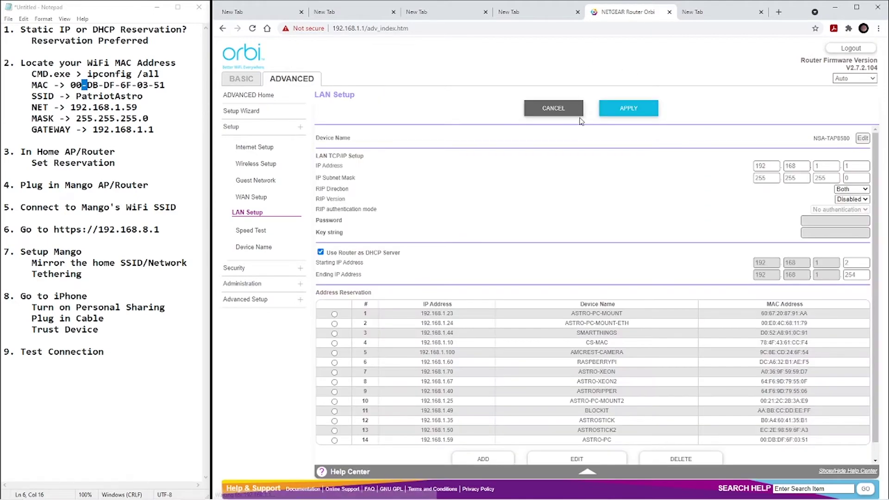
scroll(550, 393, "down", 1)
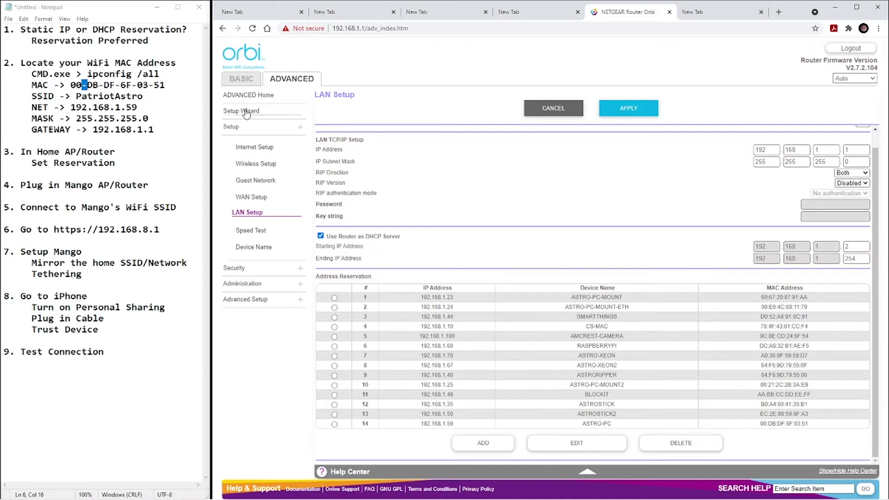
key("ctrl+1")
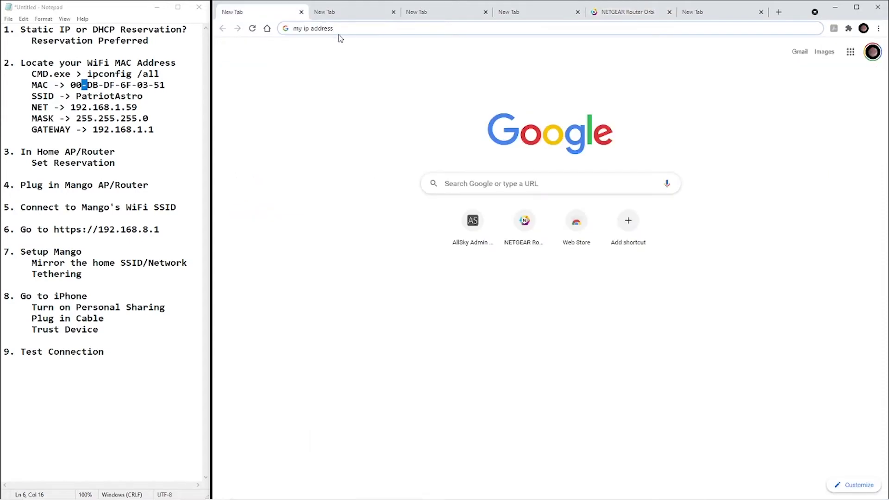
Search 'my ip address', run a Google speed test, then open Orbi's Guest Network page.
key("Return")
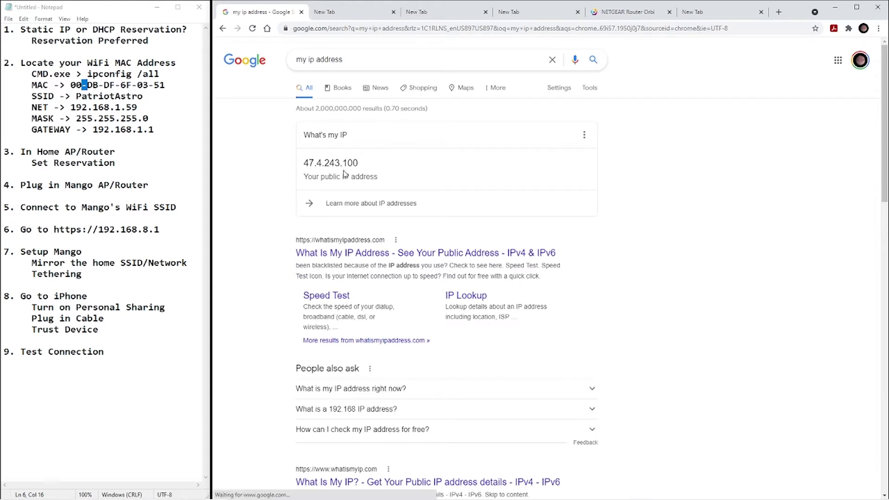
left_click(334, 11)
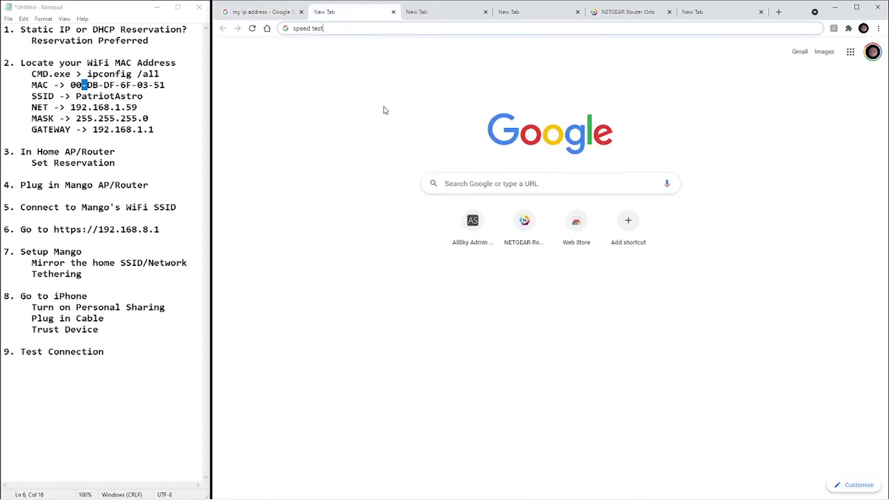
key("Return")
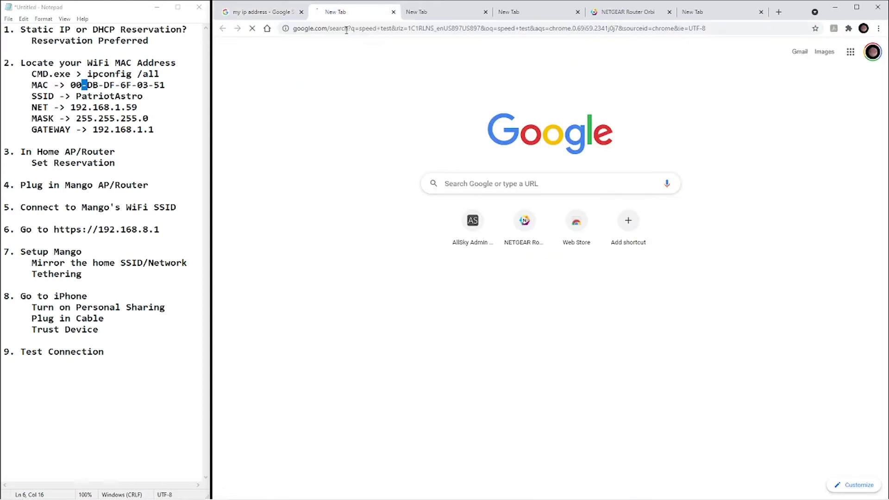
left_click(556, 246)
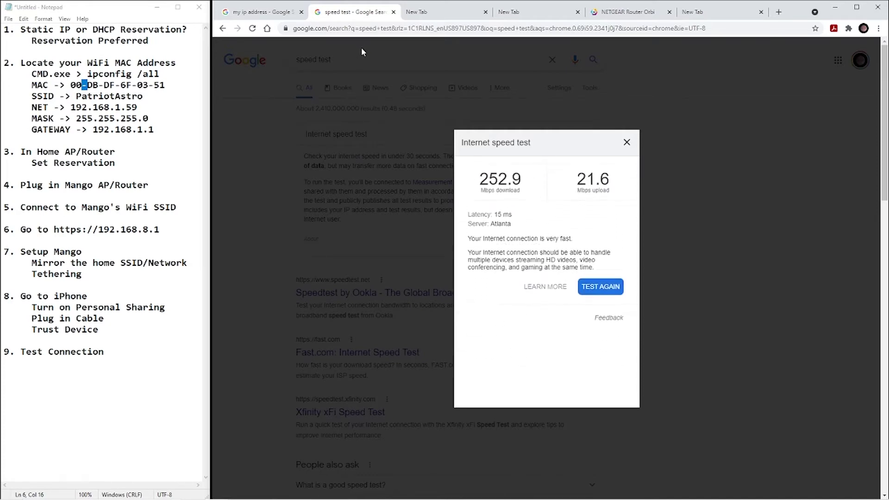
left_click(349, 29)
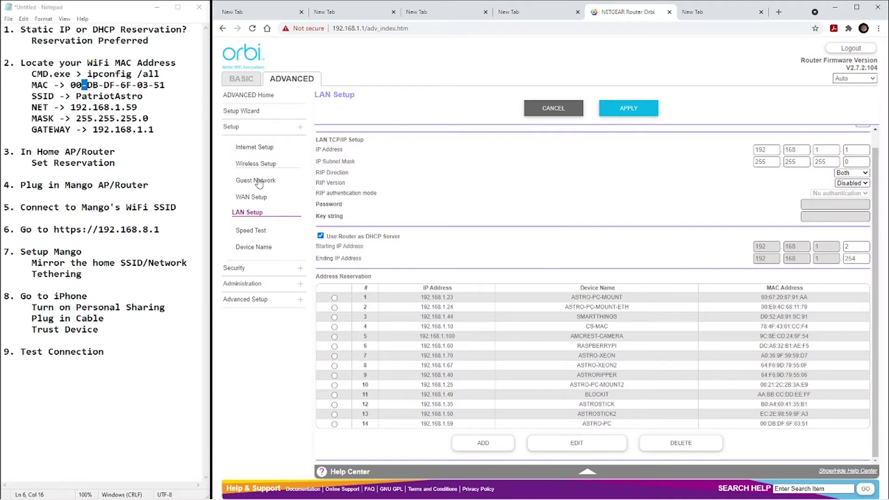
left_click(253, 179)
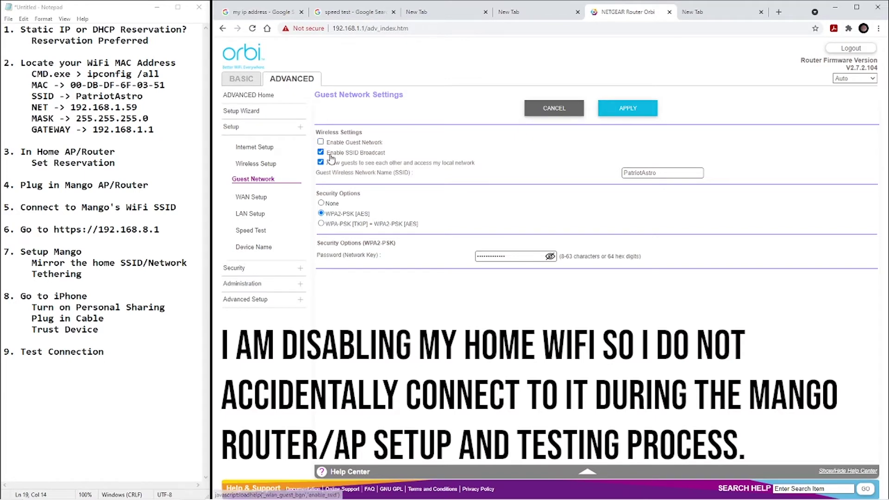
Turn off SSID broadcast for the Orbi guest network.
left_click(320, 153)
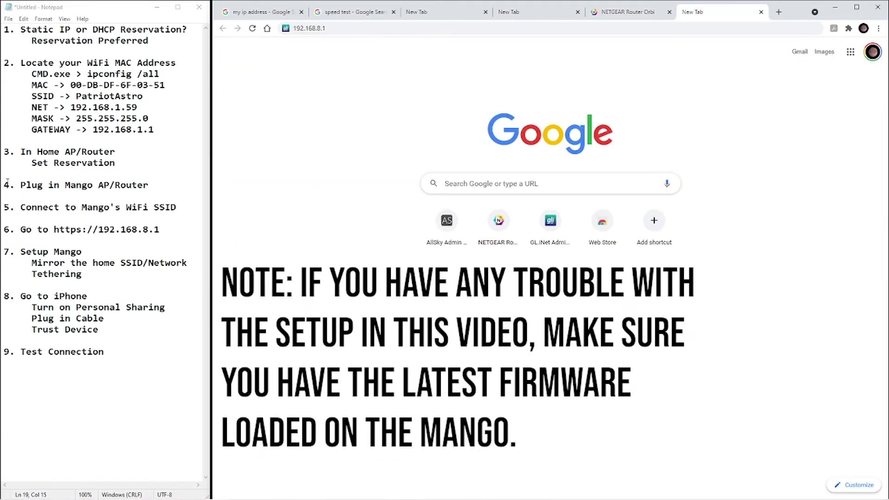
Join the PC to the GL-MT300N-V2-a11 Wi-Fi and enter 192.168.8.1 in the browser.
left_click_drag(2, 184, 148, 185)
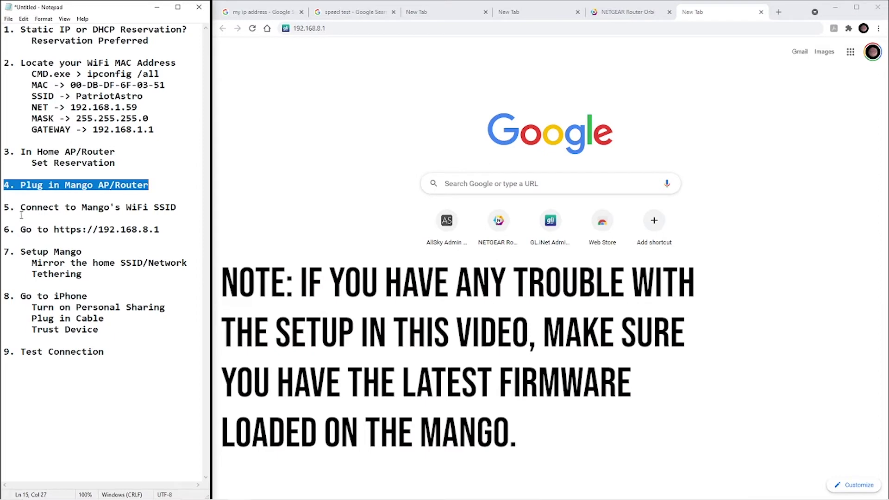
left_click_drag(4, 207, 177, 209)
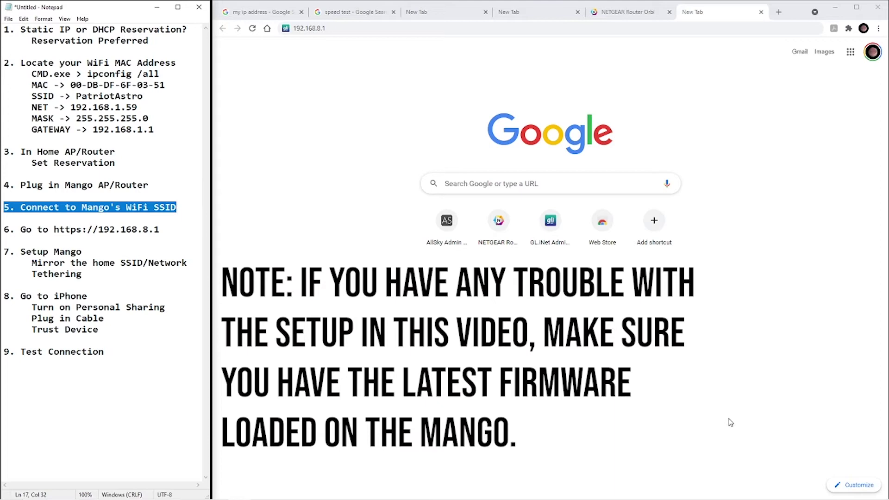
left_click(813, 493)
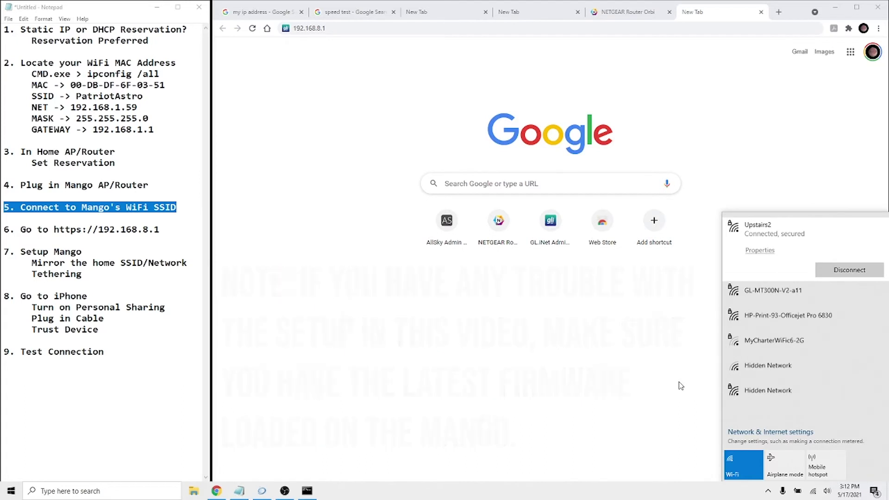
left_click(775, 300)
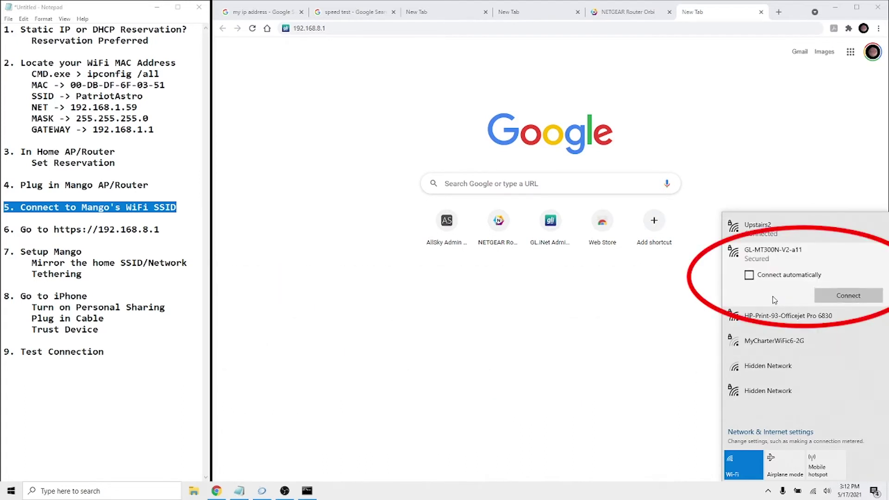
left_click(837, 295)
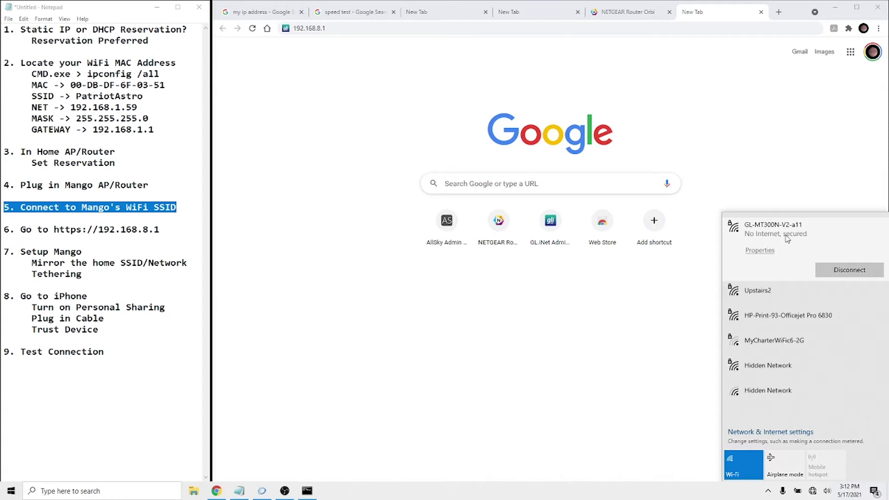
left_click(552, 30)
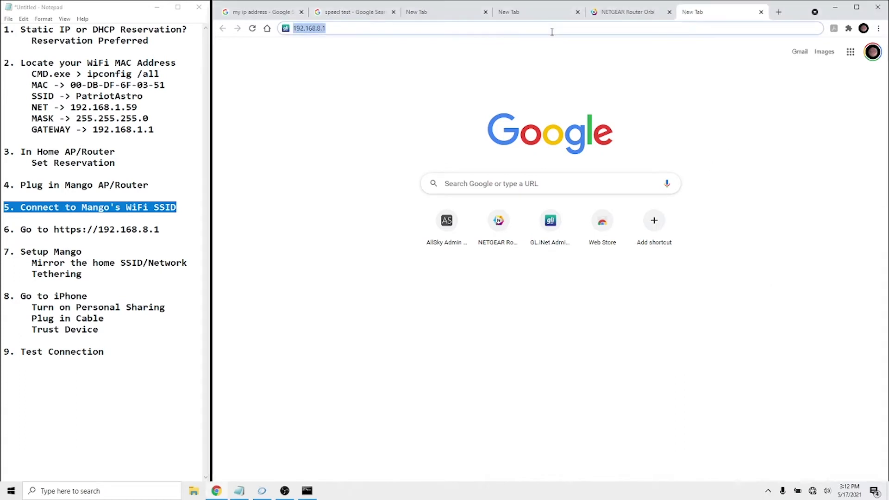
Load the Mango admin page, choose English, and set and confirm a new admin password.
key("Return")
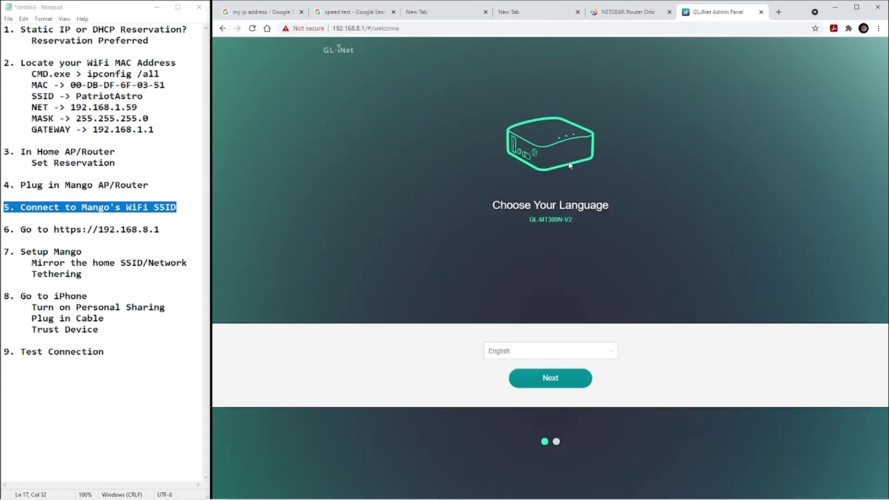
left_click(551, 386)
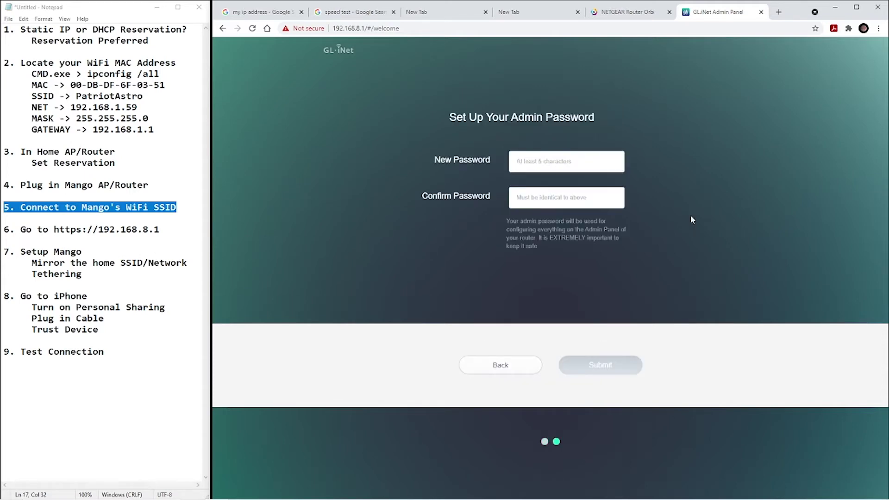
left_click(544, 161)
type("•••••")
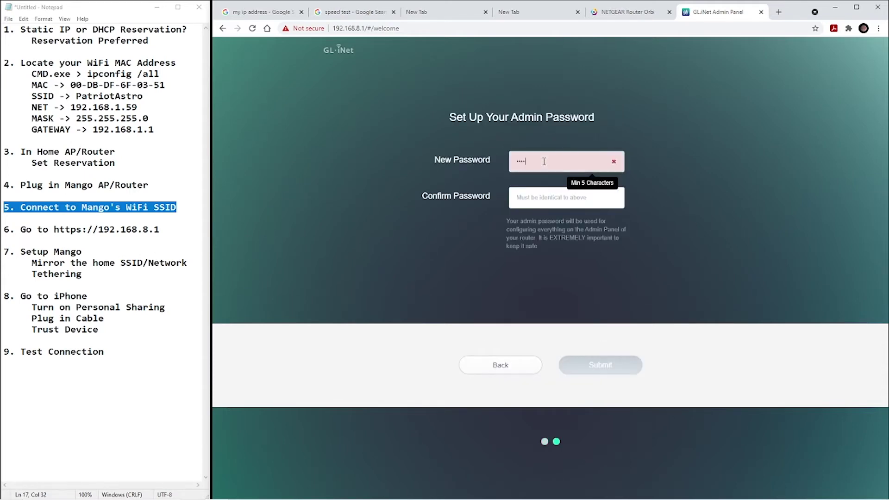
key("Tab")
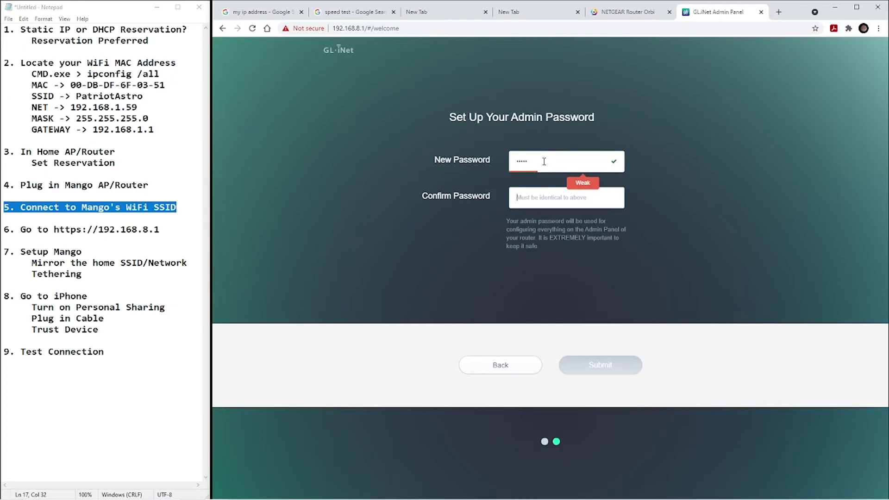
type("•••••")
key("Return")
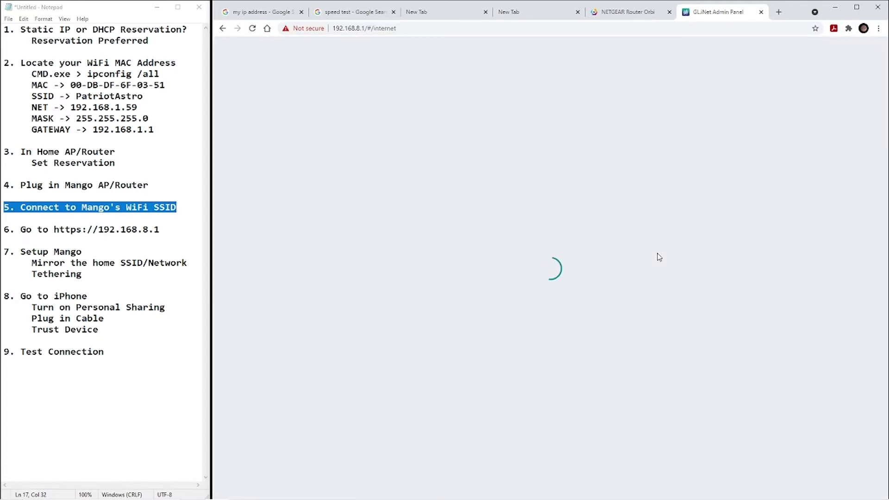
left_click(22, 241)
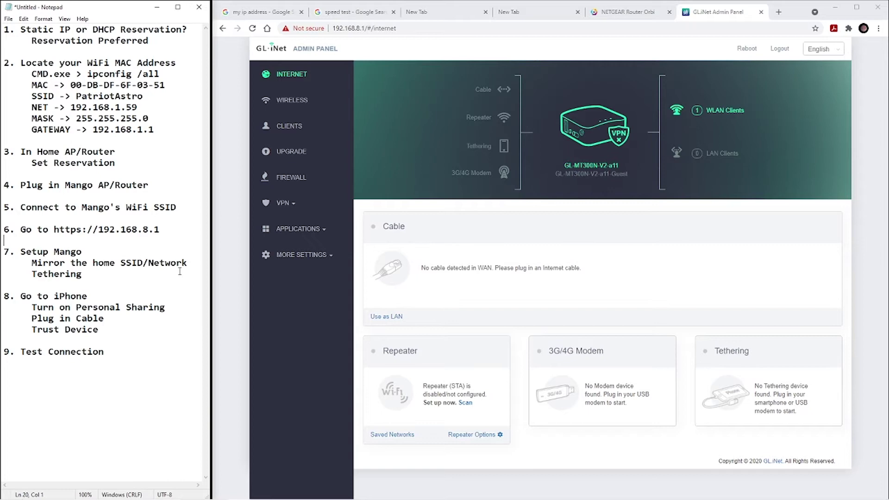
Rename the Mango's 2.4G Wi-Fi to PatriotAstro with the home Wi-Fi key, and confirm the PC rejoins.
left_click(288, 101)
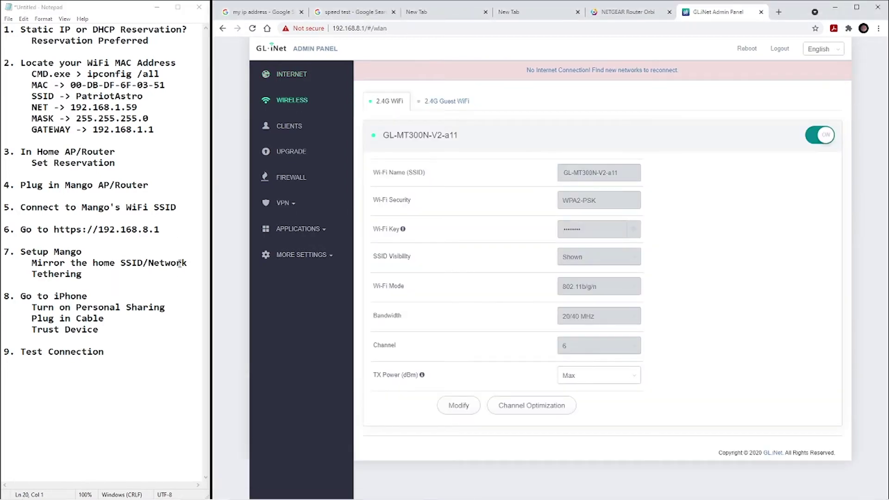
left_click(468, 407)
left_click_drag(620, 173, 543, 173)
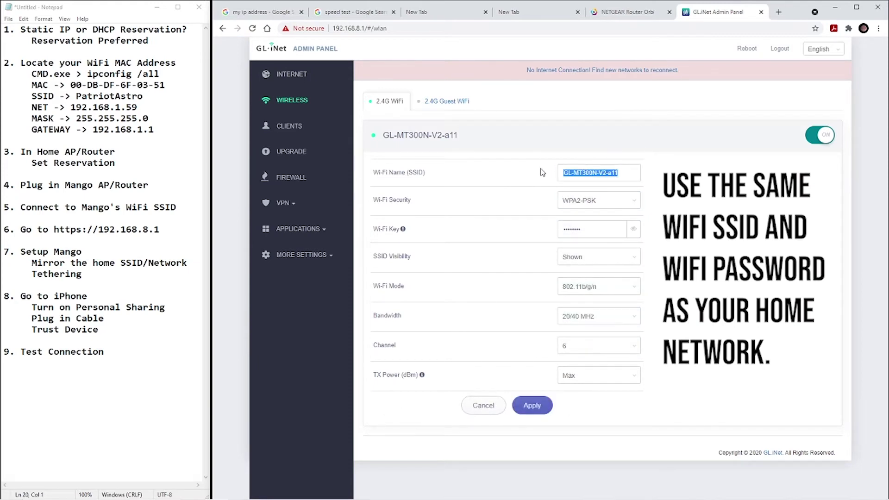
type("PatriotAstro")
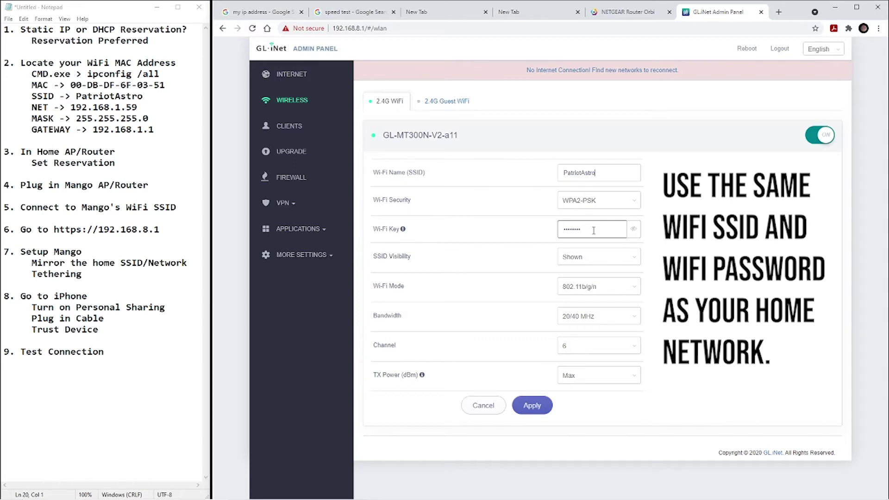
left_click_drag(621, 229, 542, 236)
key("BackSpace")
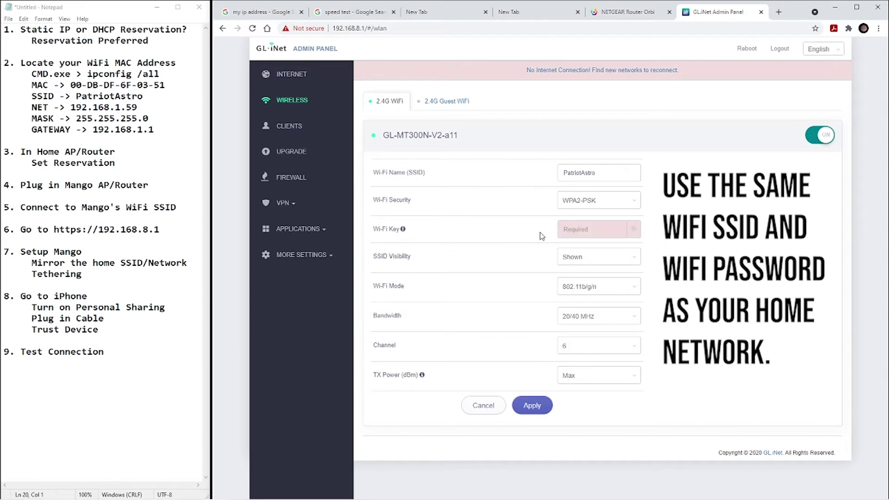
type("•••••••••")
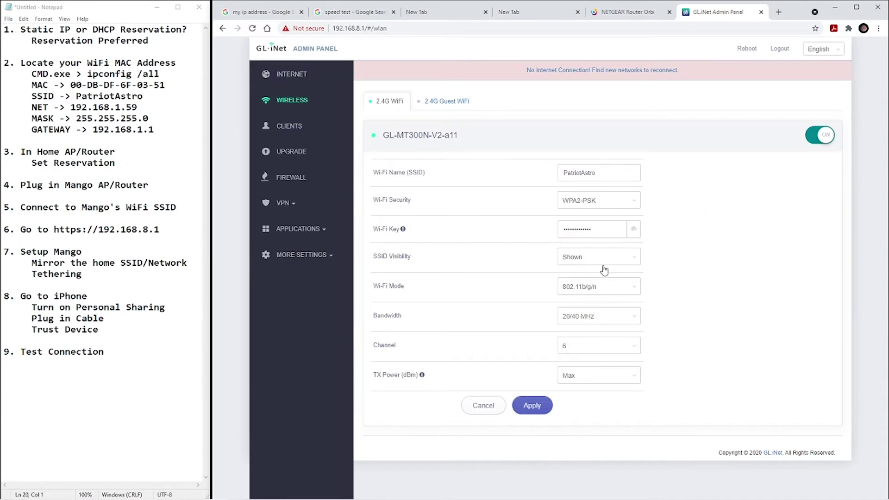
left_click(533, 407)
left_click(812, 491)
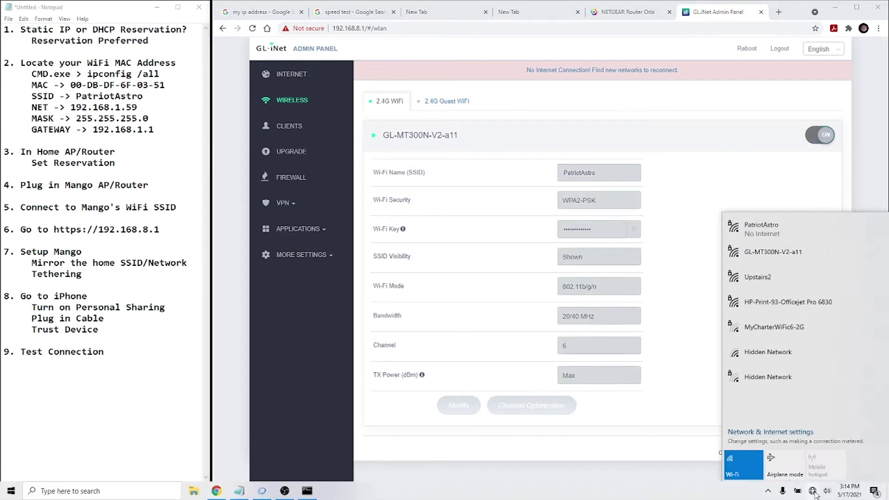
left_click(755, 230)
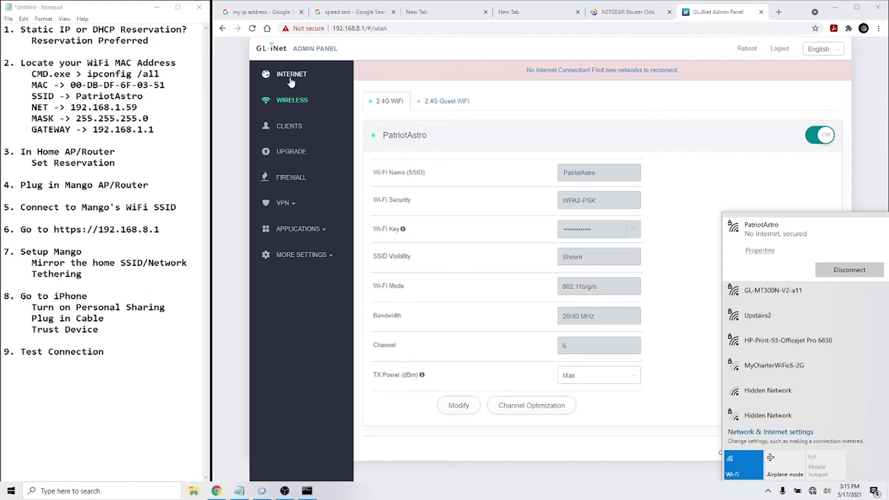
Change the Mango's LAN IP to 192.168.1.1, copied from the notes' gateway.
left_click(293, 256)
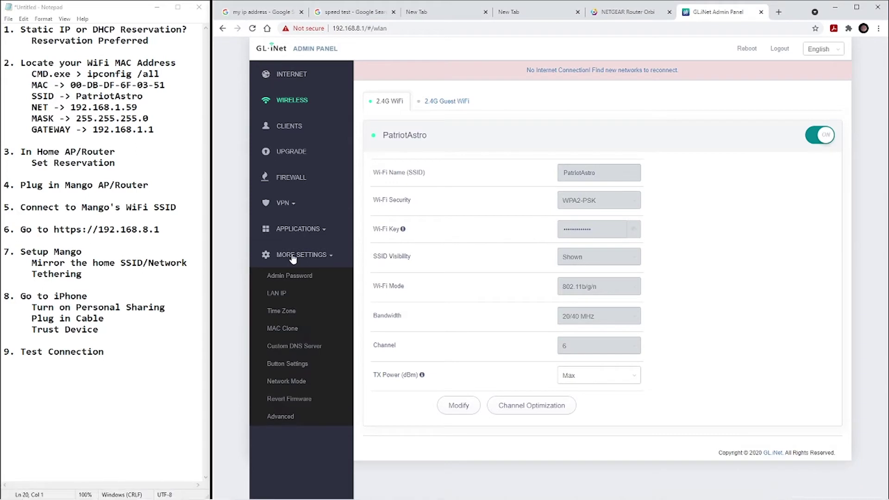
left_click(276, 294)
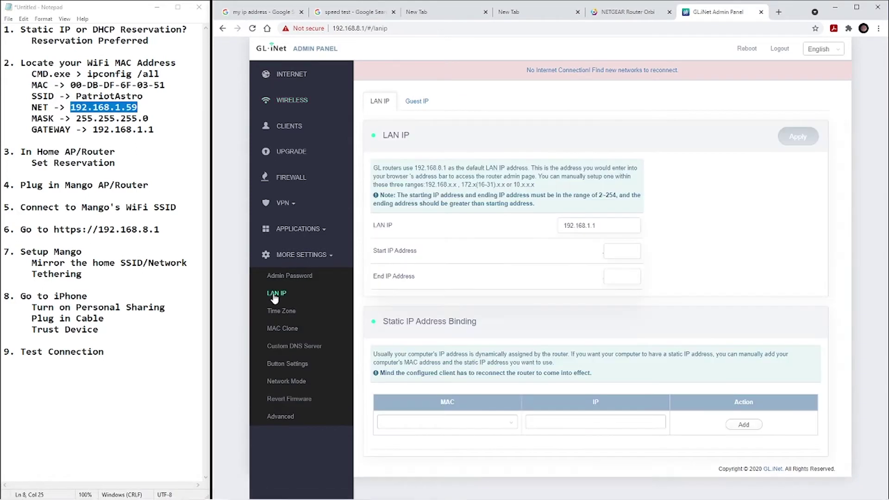
left_click(605, 225)
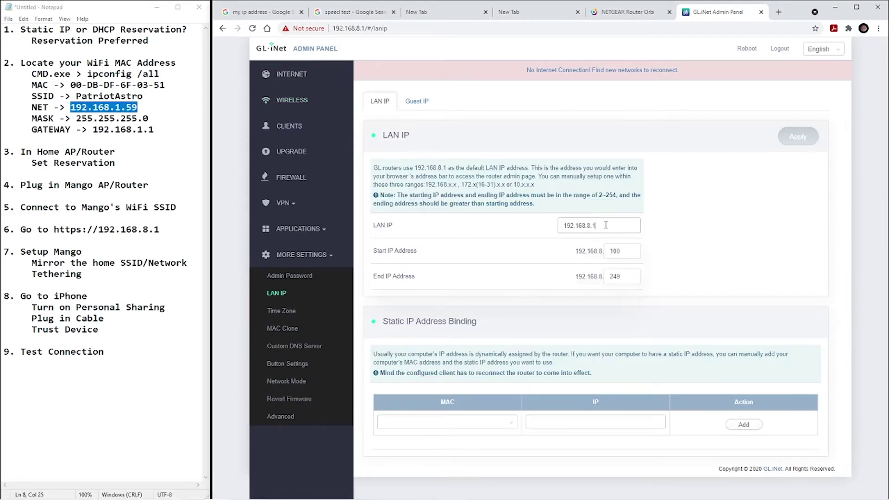
left_click_drag(605, 225, 590, 225)
left_click_drag(155, 130, 93, 130)
right_click(123, 130)
left_click(53, 160)
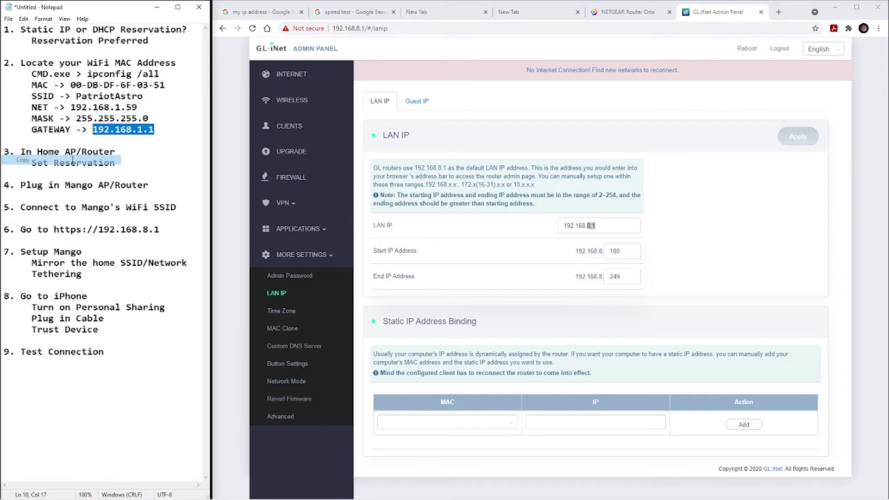
left_click_drag(602, 225, 587, 225)
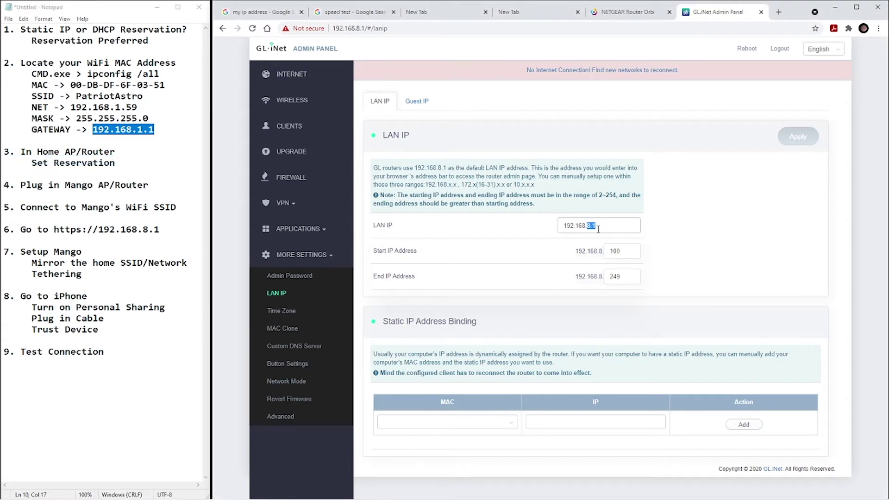
key("ctrl+a")
key("ctrl+v")
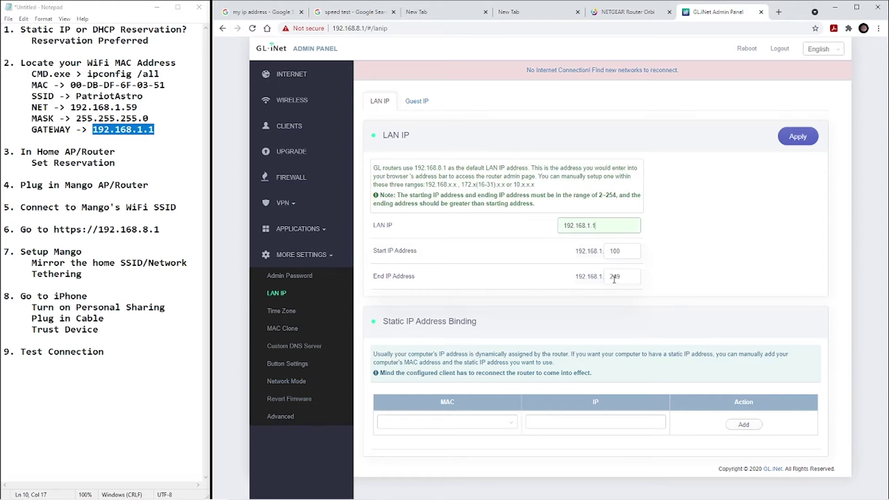
Set the DHCP start address to 50 and apply the LAN settings.
left_click_drag(138, 107, 126, 107)
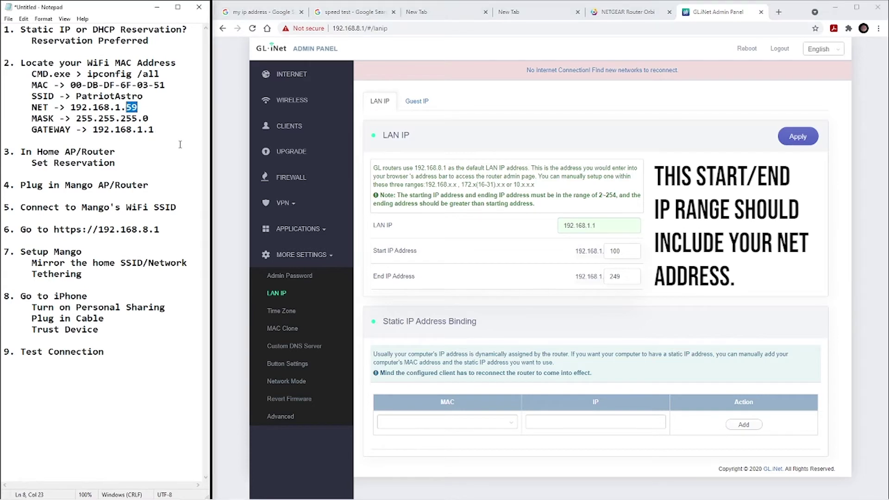
left_click(619, 251)
key("BackSpace")
key("BackSpace")
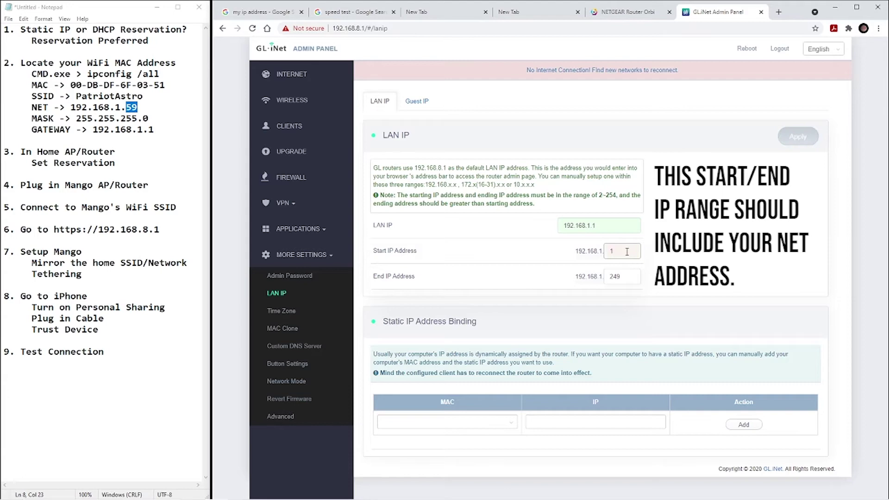
type("50")
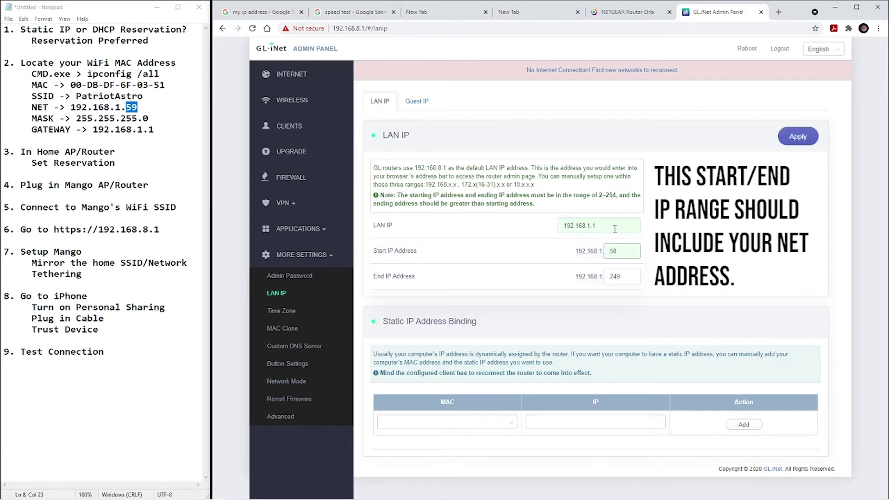
left_click(797, 139)
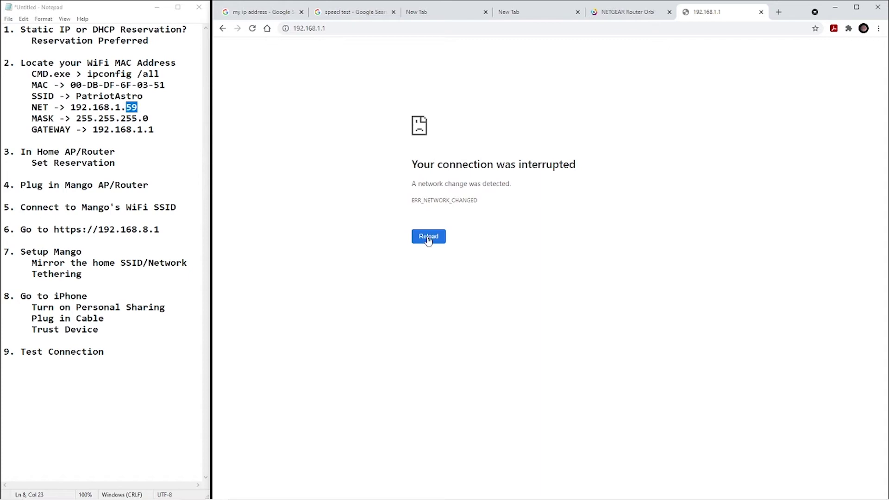
Reload 192.168.1.1, log in without saving the password, and open More Settings > LAN IP.
left_click(427, 237)
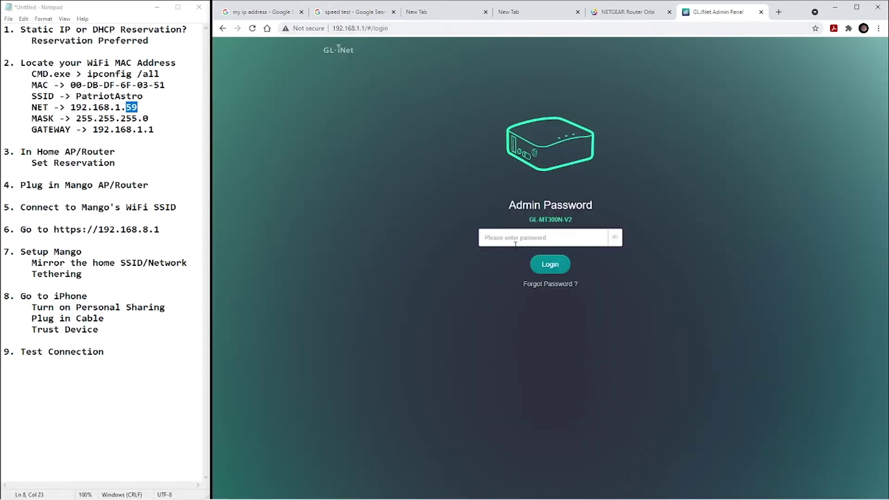
left_click(513, 240)
type("••")
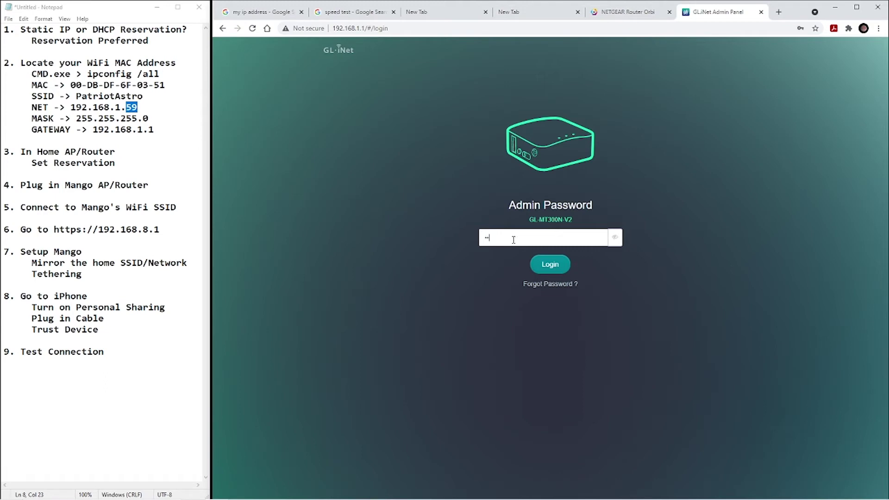
left_click(551, 264)
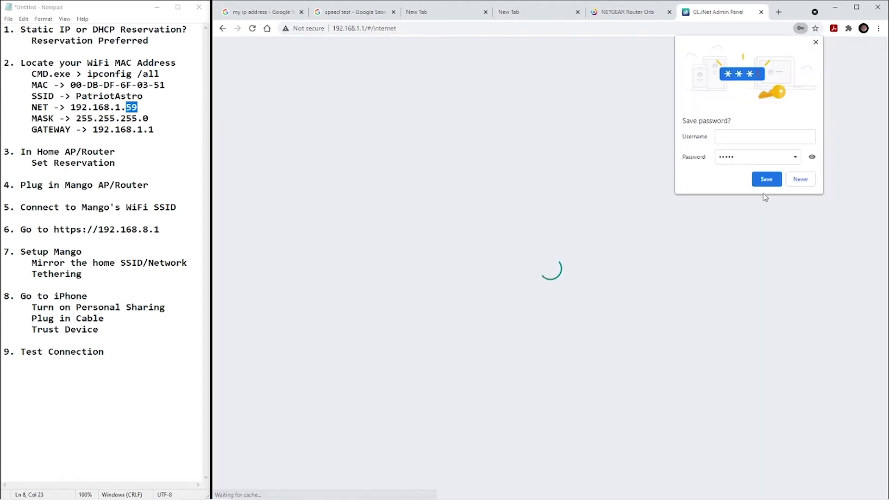
left_click(801, 179)
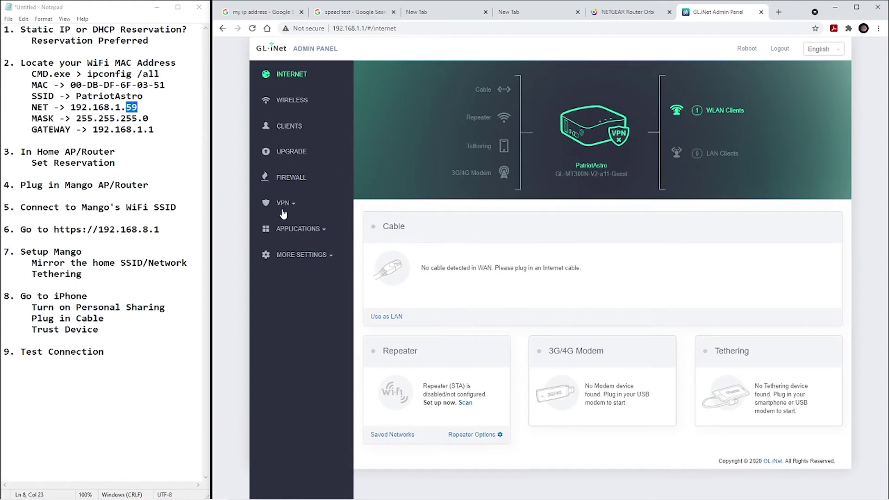
left_click(289, 255)
left_click(280, 293)
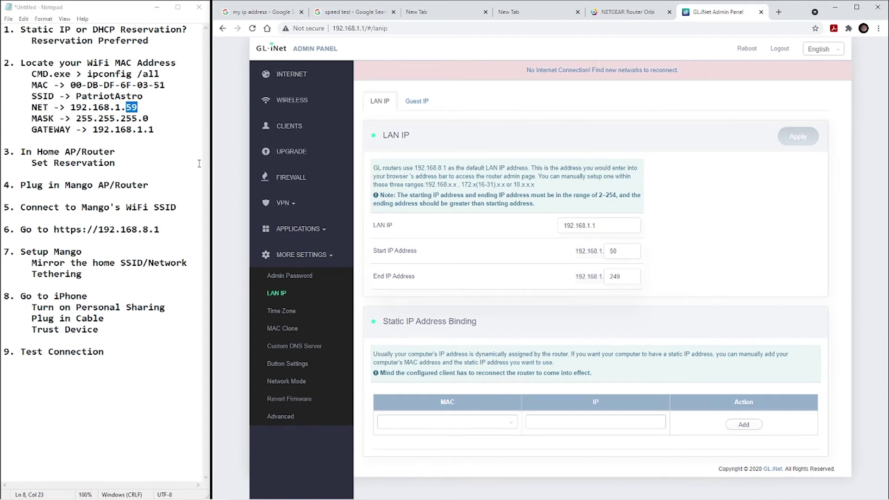
In the Notepad notes, replace the MAC's dashes with colons to read 00:DB:DF:6F:03:51.
left_click(153, 85)
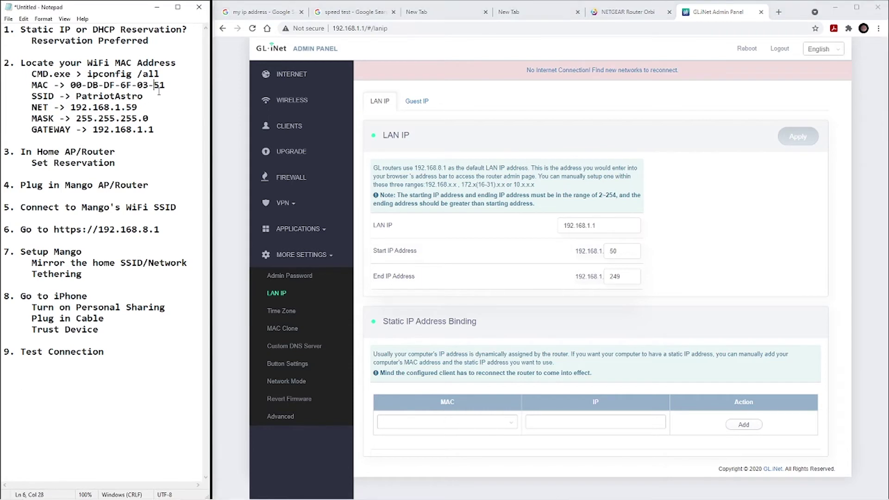
key("BackSpace")
type(":")
left_click(136, 86)
key("BackSpace")
type(":03:")
left_click(120, 85)
key("BackSpace")
type(":03:")
left_click(104, 85)
key("BackSpace")
type(":DF:6F:03:")
left_click(87, 85)
key("BackSpace")
type(":DB:DF:6F:03:")
Copy MAC 00:DB:DF:6F:03:51 from the notes into the Static IP Address Binding MAC field.
left_click_drag(70, 85, 165, 85)
right_click(161, 85)
left_click(70, 114)
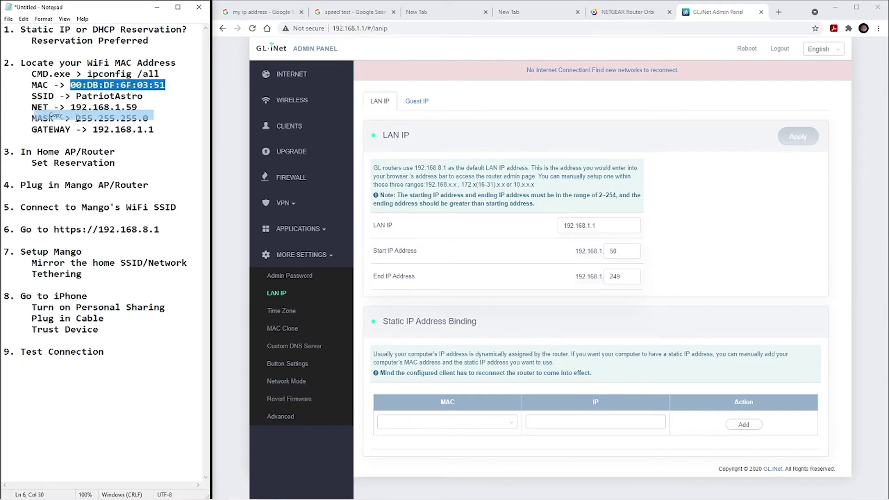
right_click(432, 421)
left_click(455, 347)
key("Tab")
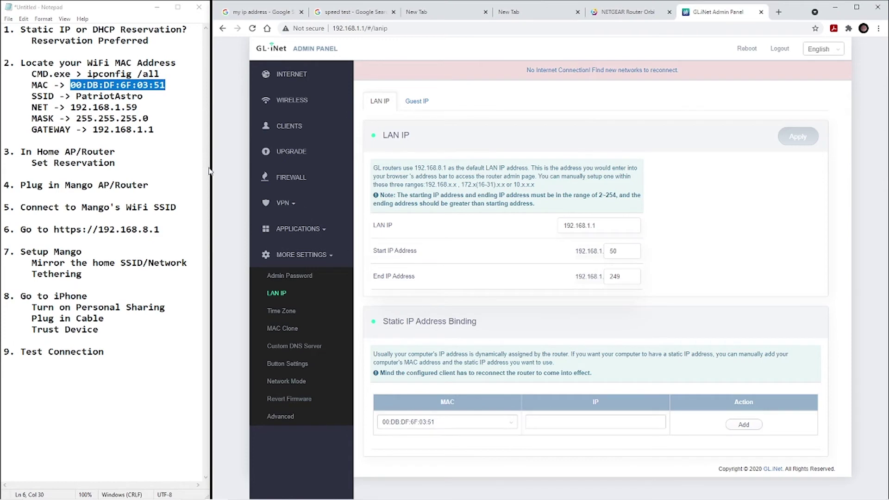
Paste 192.168.1.59 from the notes into the binding's IP field and add the reservation.
left_click_drag(71, 108, 138, 107)
right_click(126, 108)
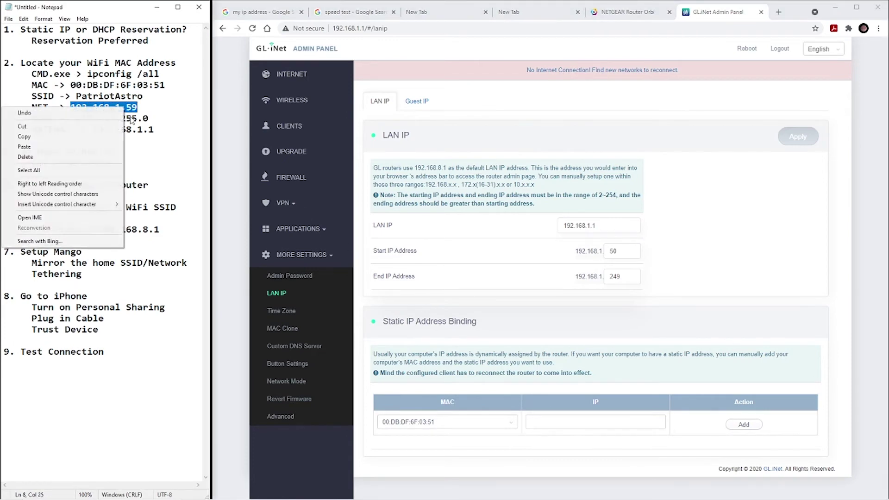
left_click(67, 136)
right_click(573, 422)
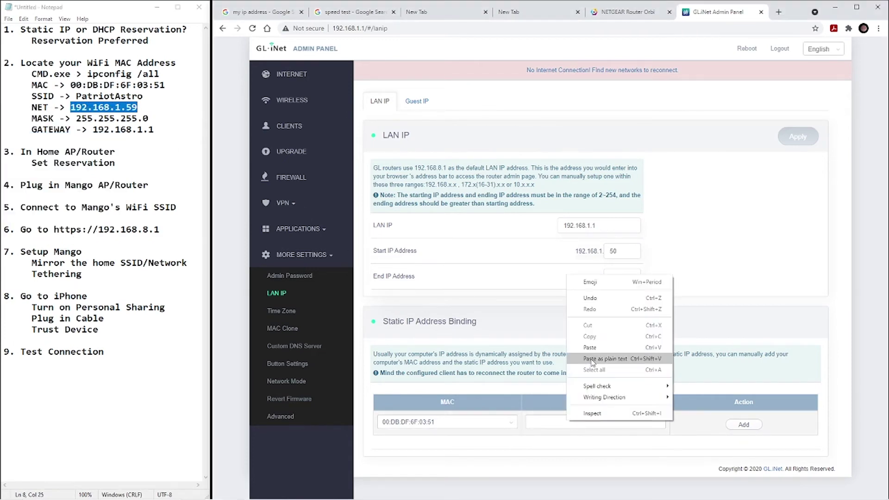
left_click(602, 349)
left_click(744, 424)
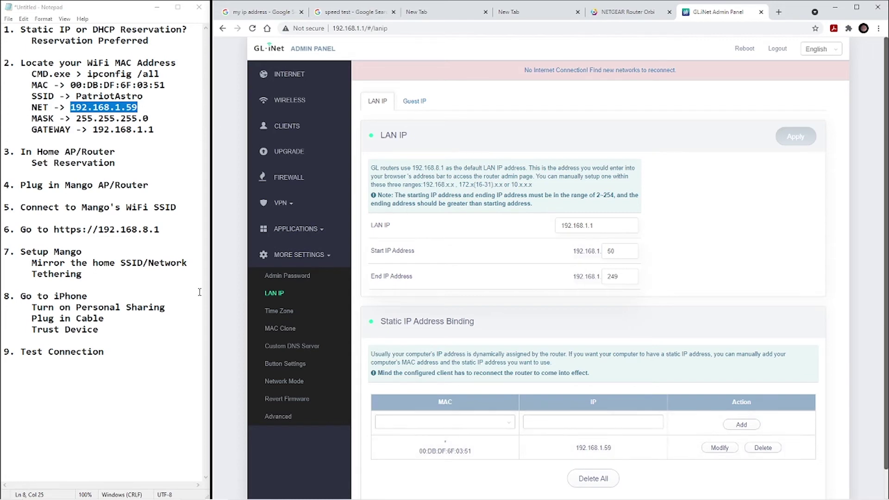
Connect tethering via eth1, obtaining 172.20.10.5 with gateway 172.20.10.1, then check the Wi-Fi list.
left_click(276, 77)
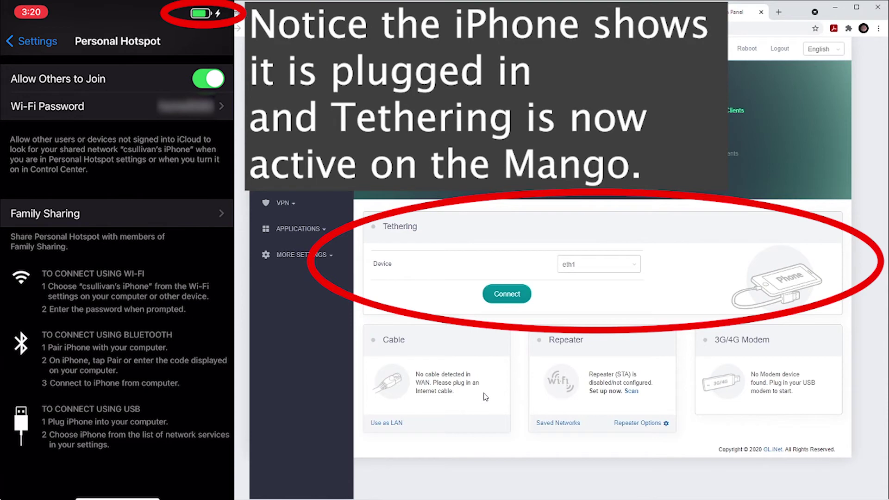
left_click(635, 268)
left_click(613, 279)
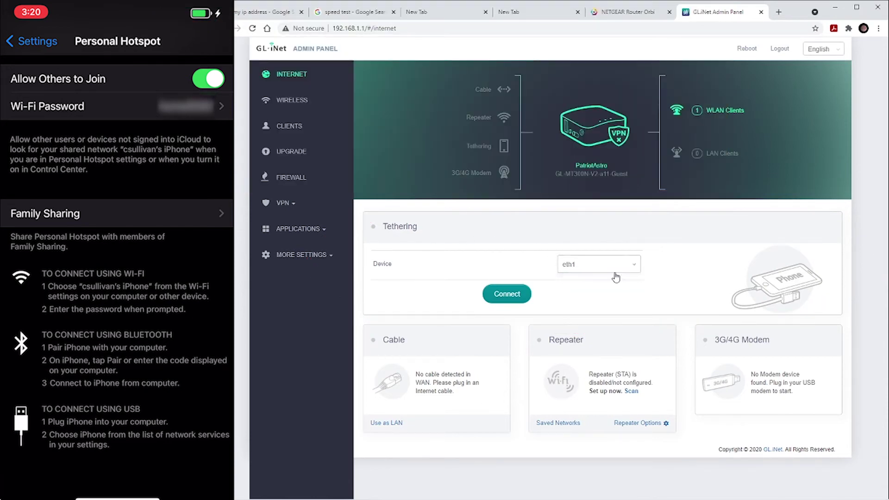
left_click(506, 296)
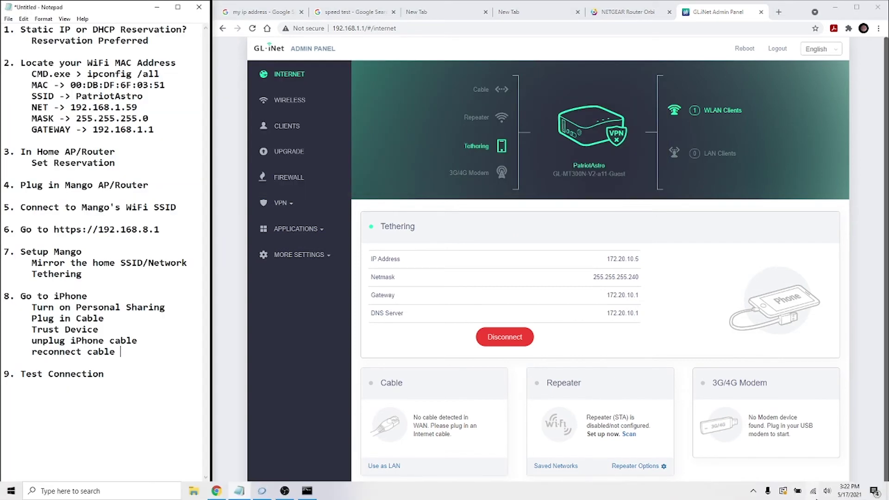
left_click(814, 493)
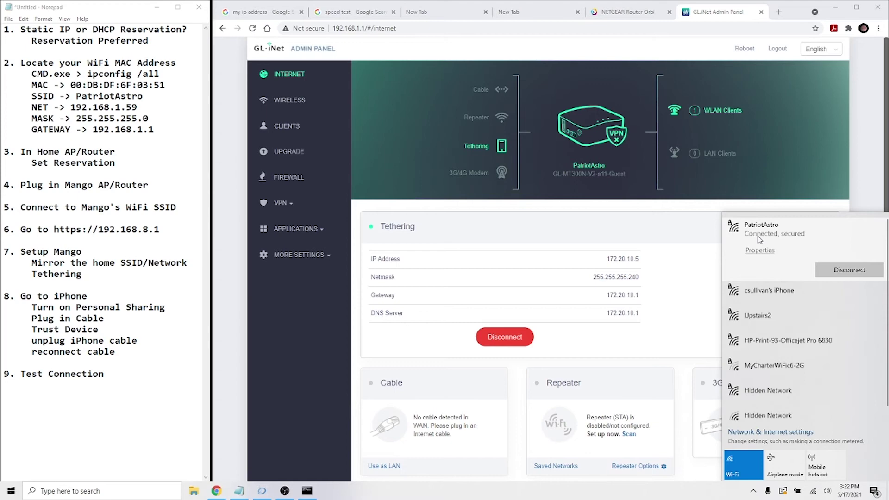
left_click(424, 10)
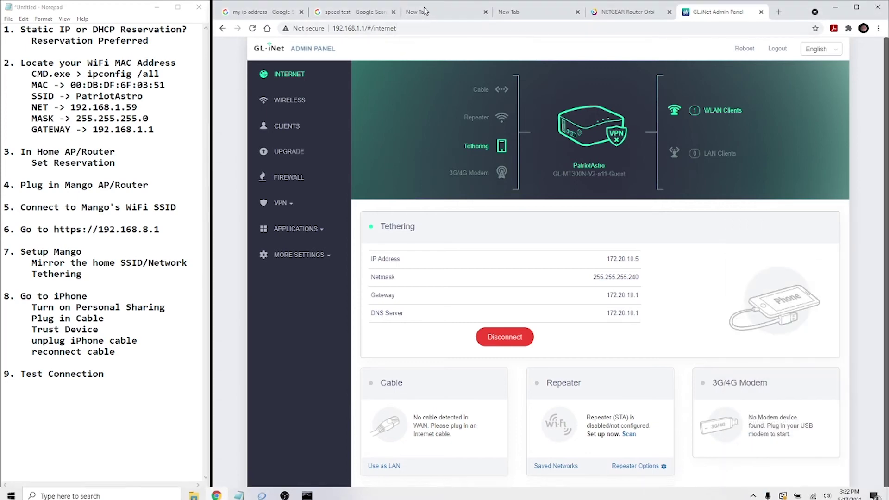
left_click(428, 13)
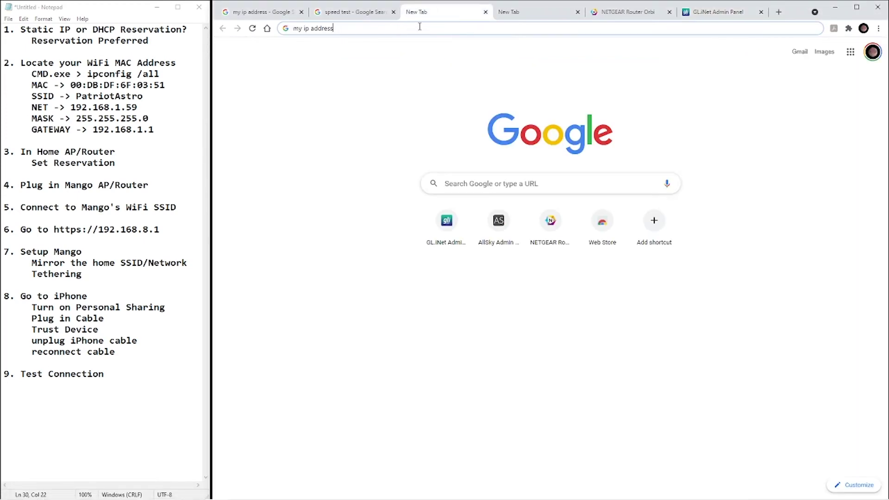
key("Return")
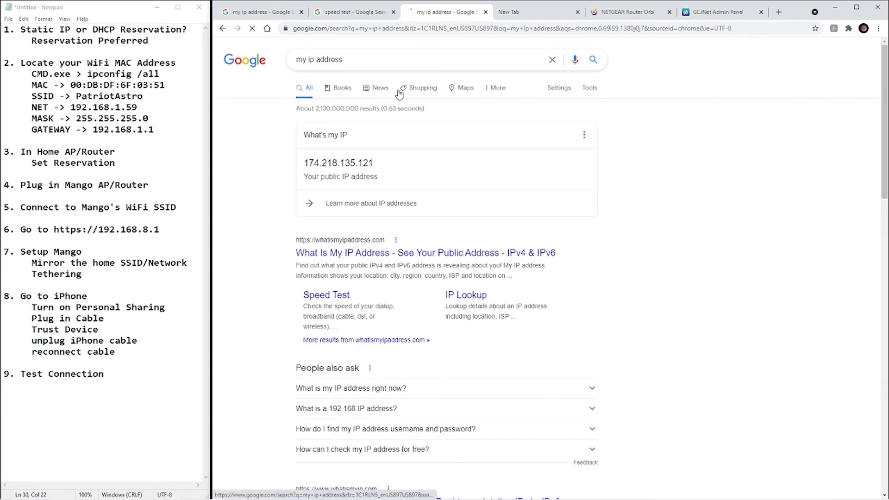
left_click_drag(375, 163, 303, 163)
right_click(324, 162)
left_click(346, 168)
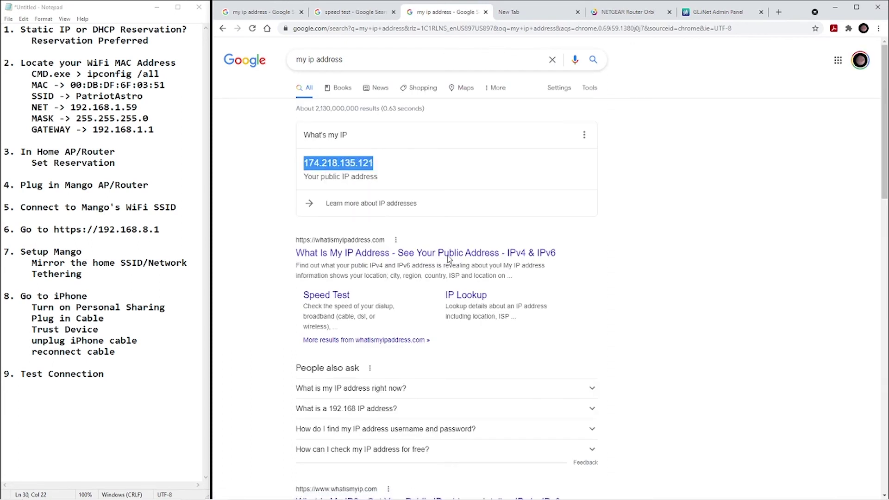
Look up 174.218.135.121 on whatismyipaddress.com, identifying the ISP as Verizon Wireless.
left_click(469, 296)
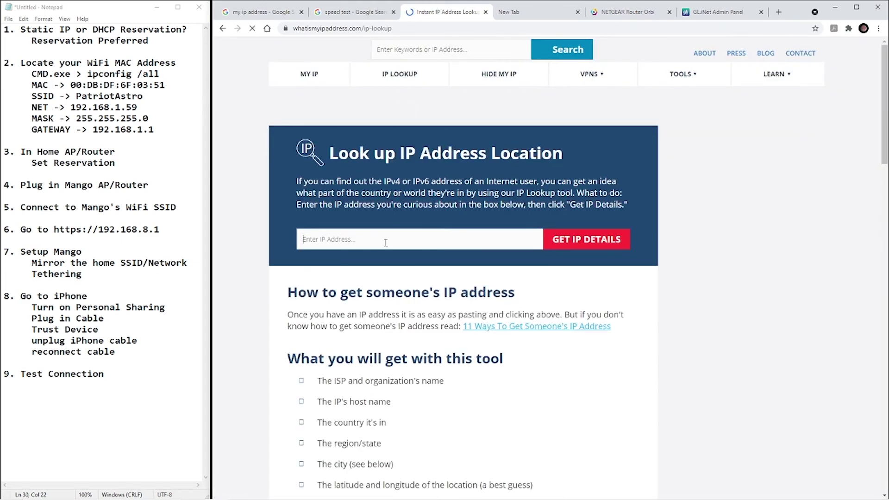
right_click(384, 242)
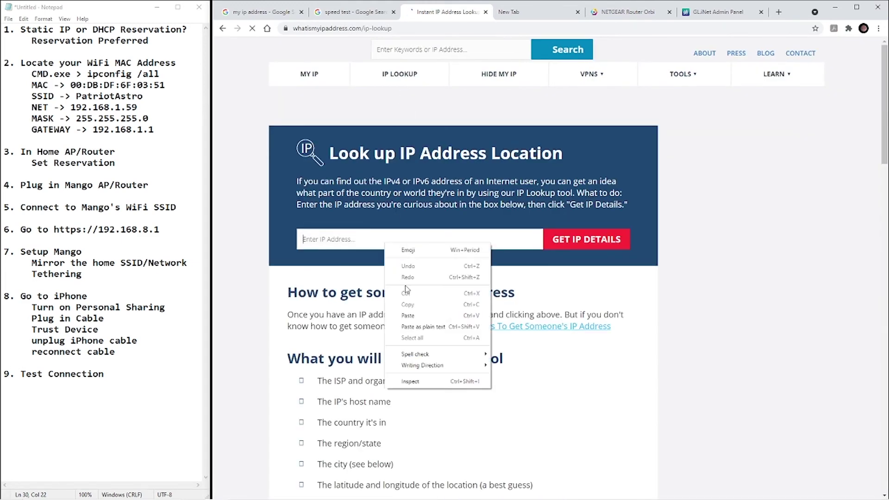
left_click(407, 315)
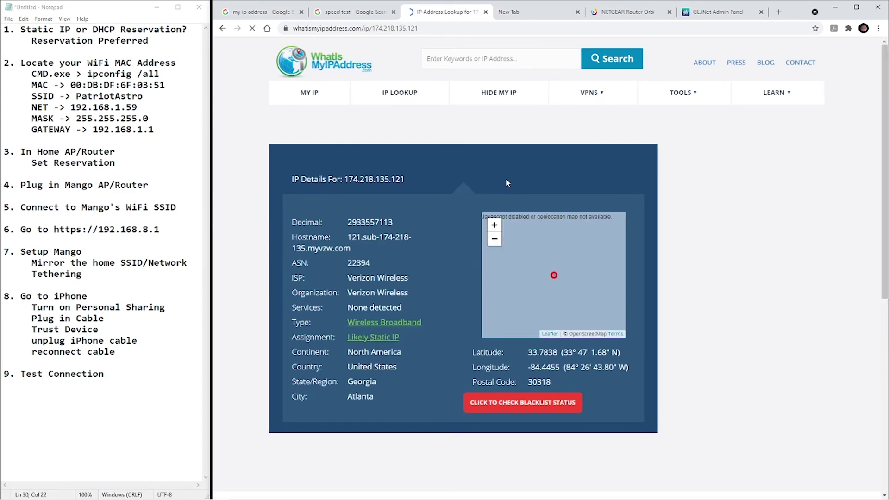
left_click_drag(343, 276, 409, 278)
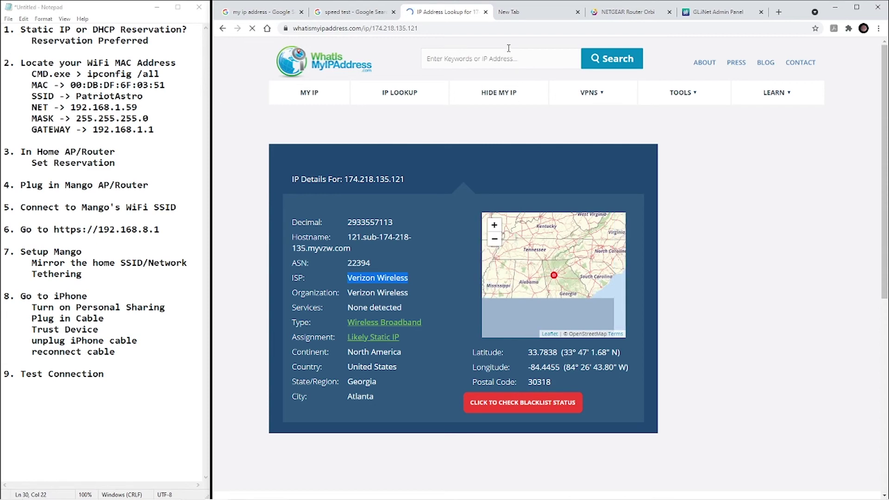
Run Google's speed test, measuring 0.53 Mbps download, and close the results.
left_click(525, 14)
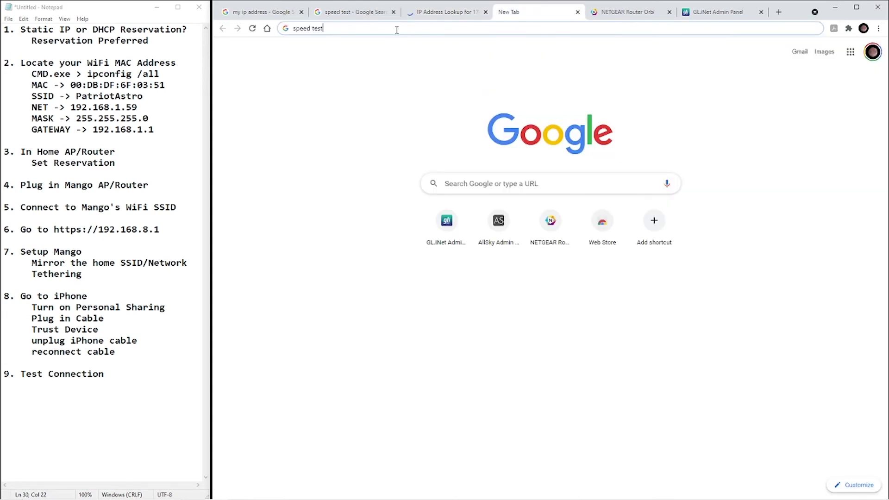
key("Return")
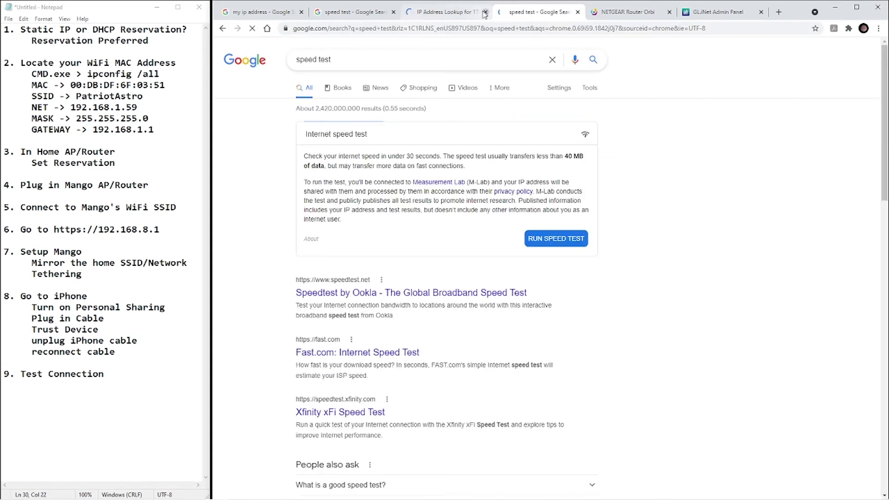
left_click(556, 238)
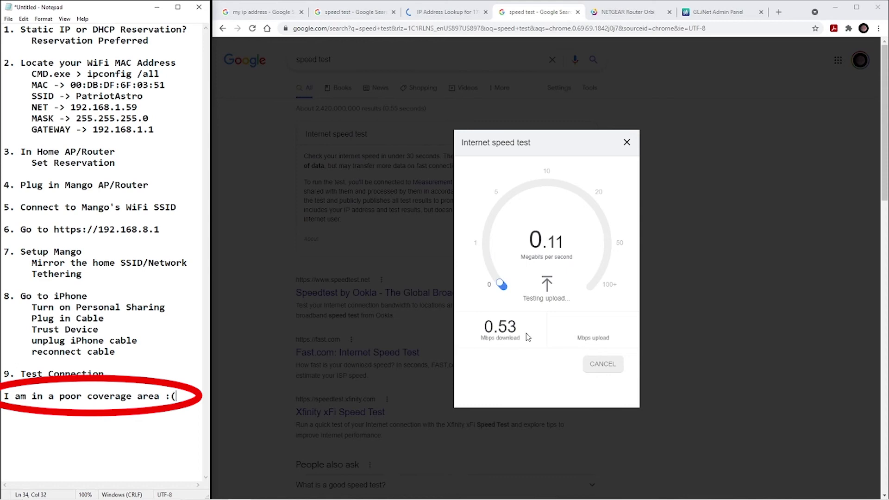
left_click(627, 143)
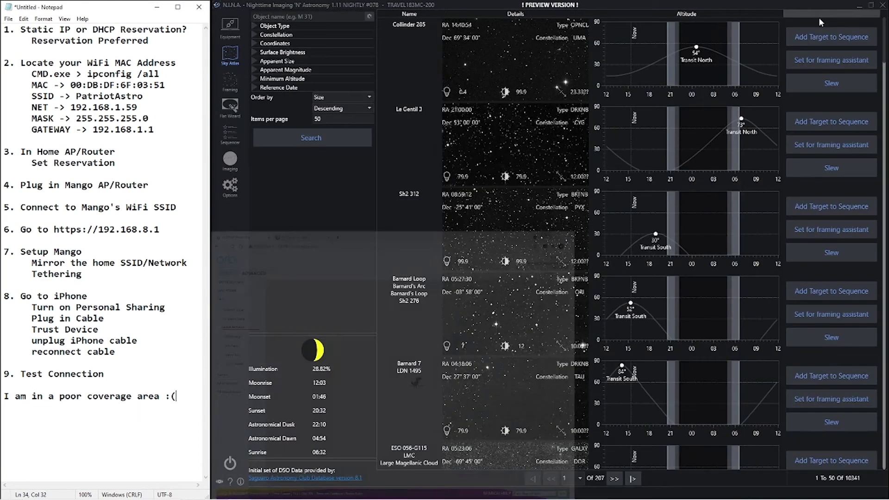
Search the Sky Atlas for m51 and send M 51 to the framing assistant.
left_click(287, 16)
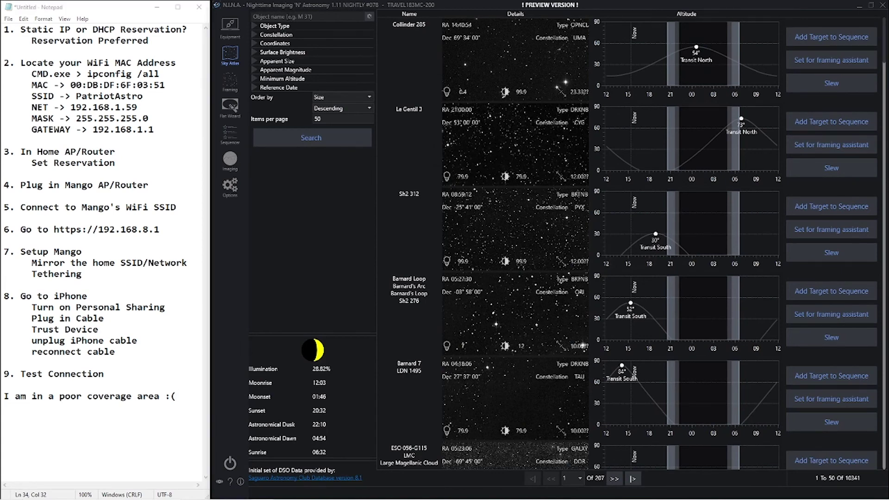
type("m51")
left_click(293, 138)
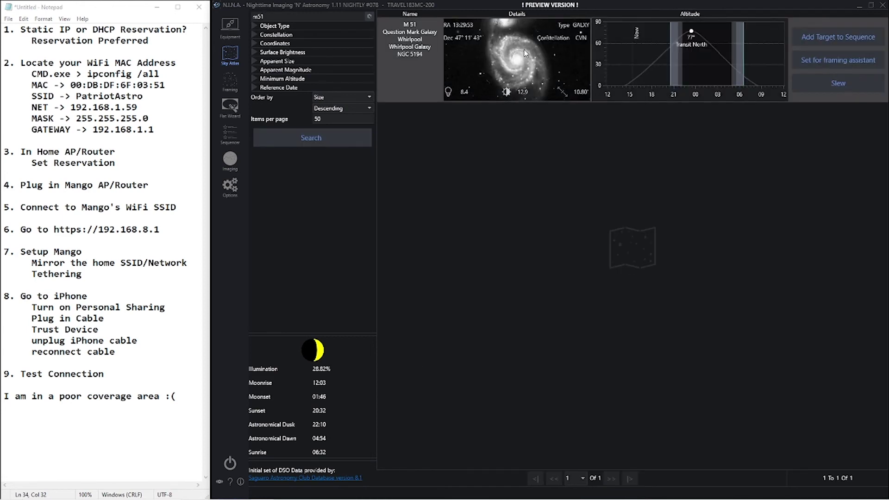
left_click(841, 59)
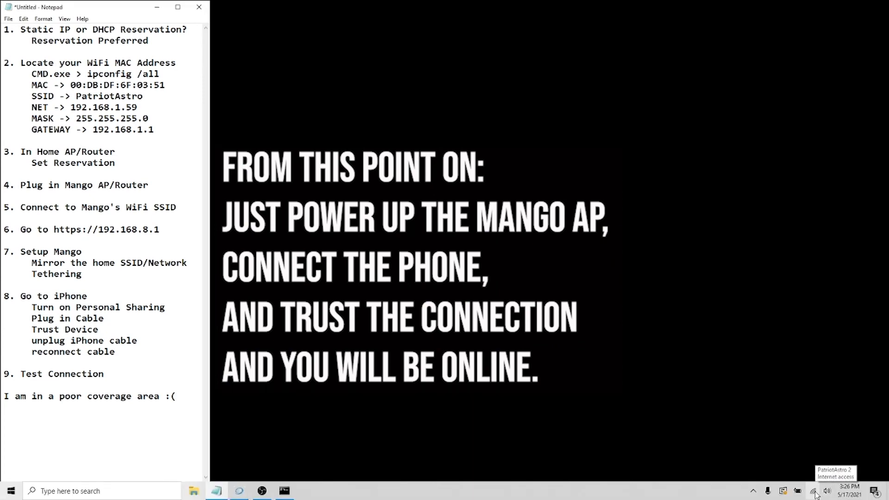
Turn on 'Set as metered connection' for the PatriotAstro Wi-Fi network.
left_click(816, 494)
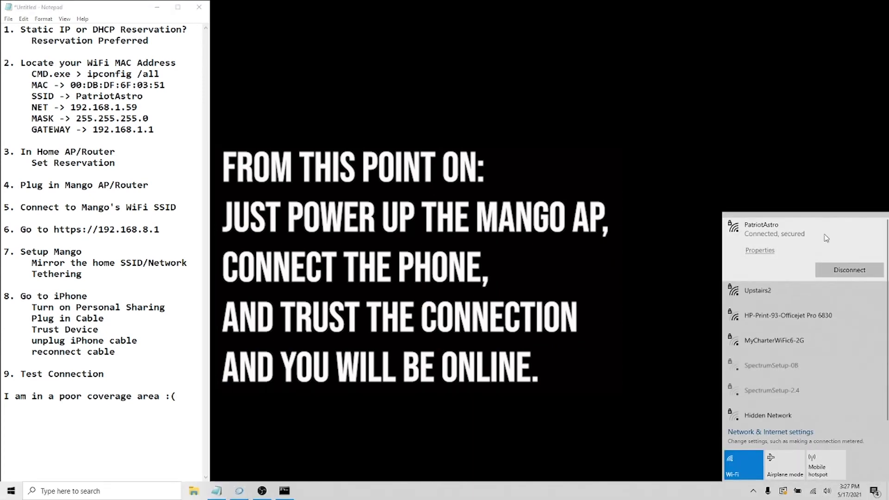
left_click(760, 251)
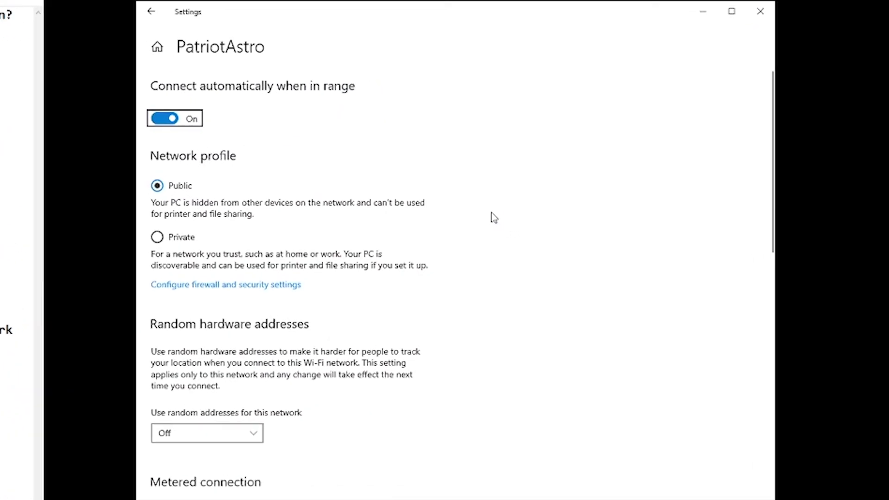
scroll(457, 374, "down", 5)
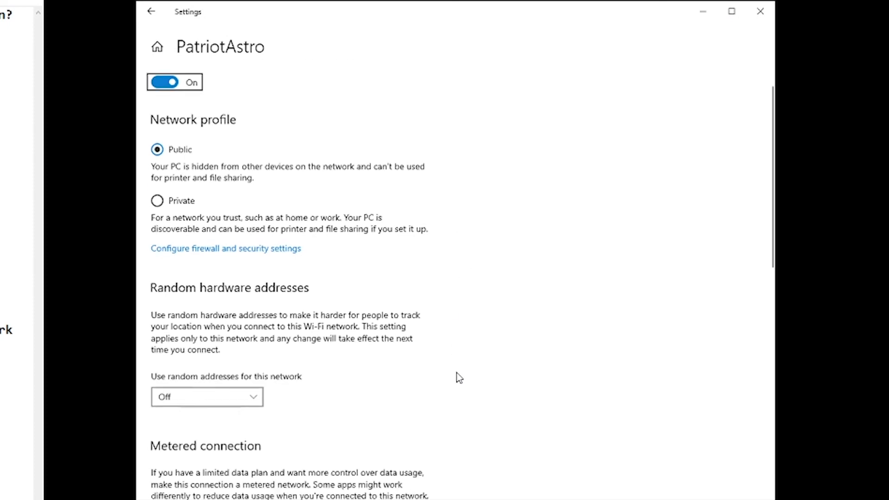
scroll(457, 374, "down", 2)
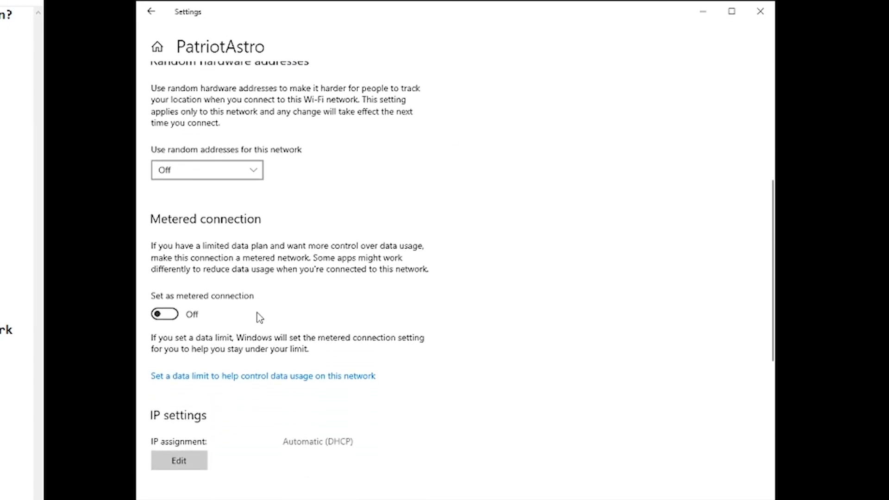
left_click(169, 317)
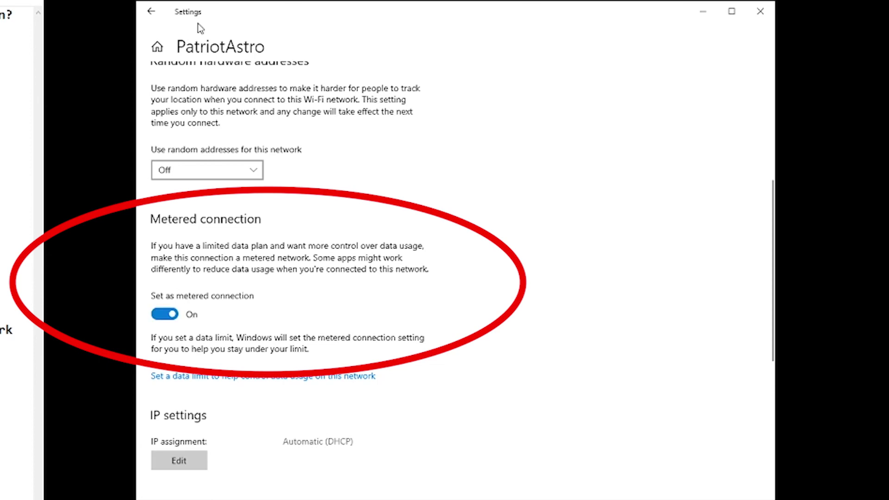
left_click(151, 11)
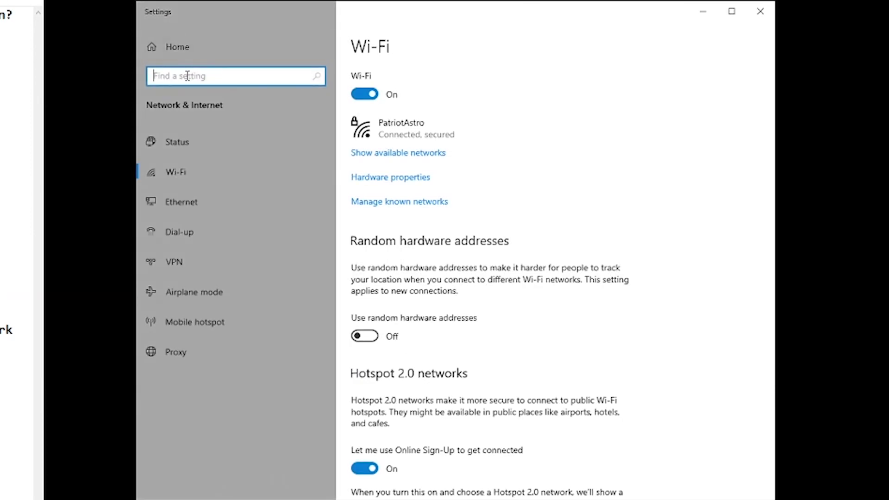
Search Settings for 'updates' and open Windows Update's Advanced options.
type("updates")
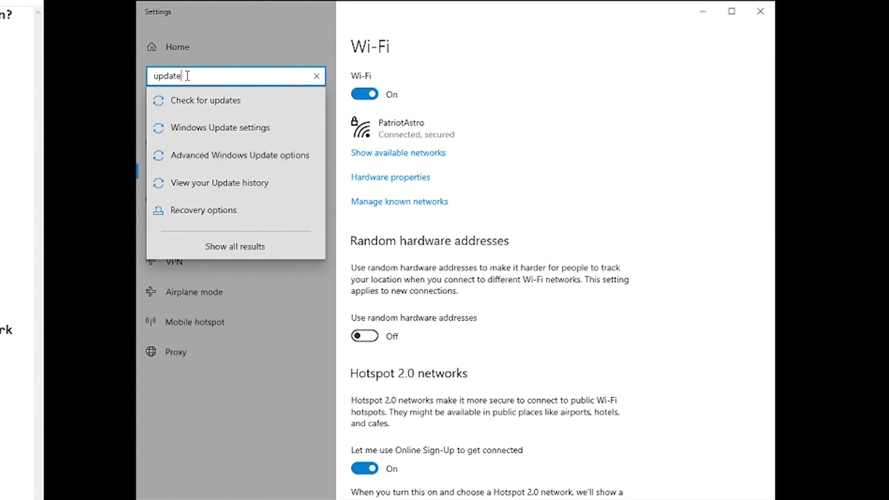
left_click(185, 103)
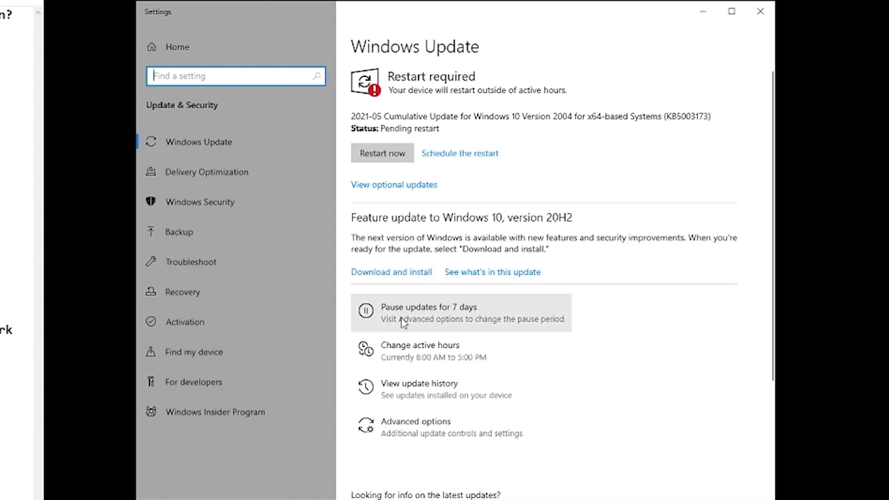
left_click(416, 428)
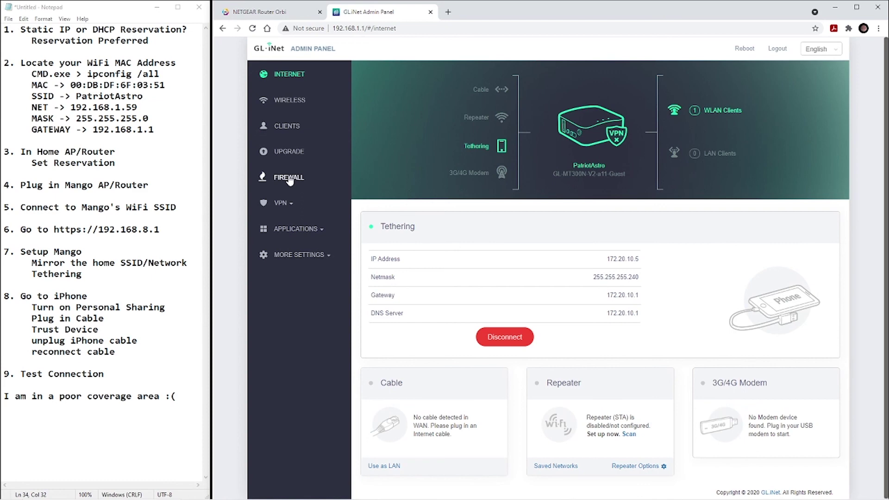
left_click(283, 204)
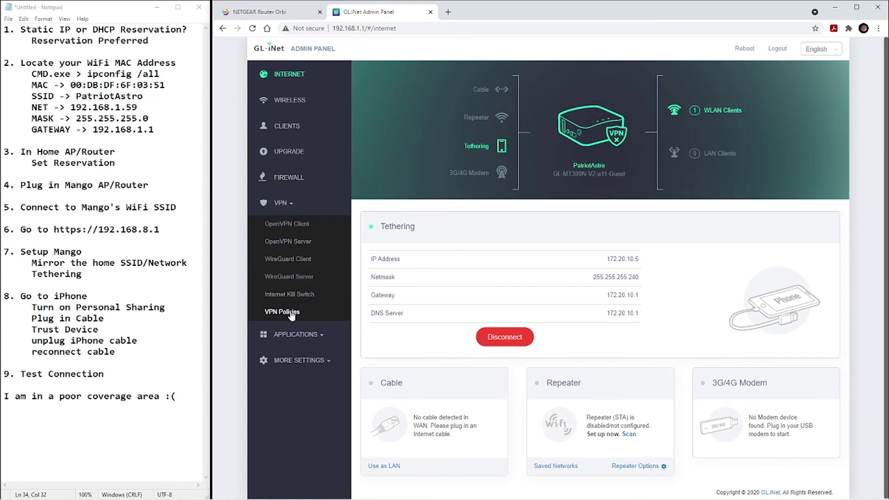
left_click(306, 335)
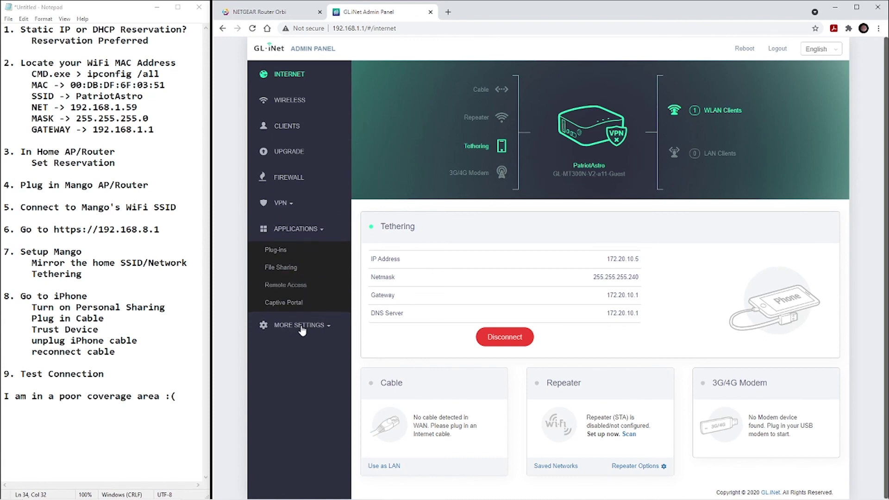
left_click(299, 326)
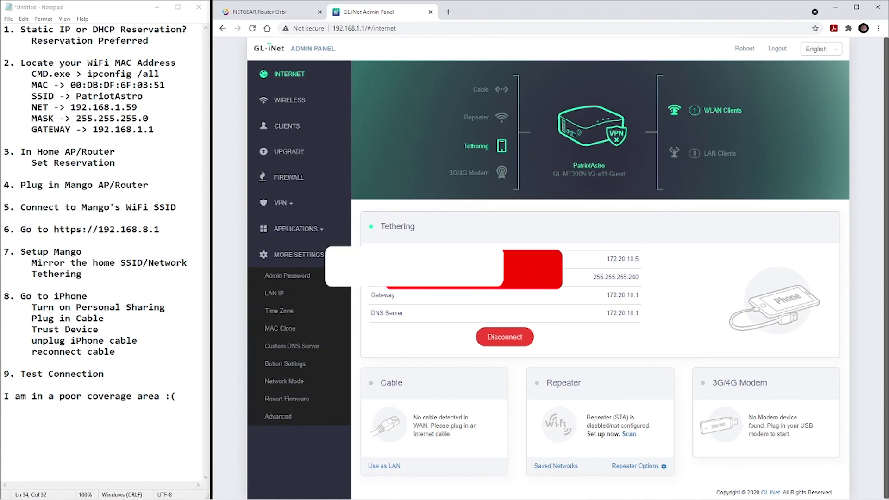